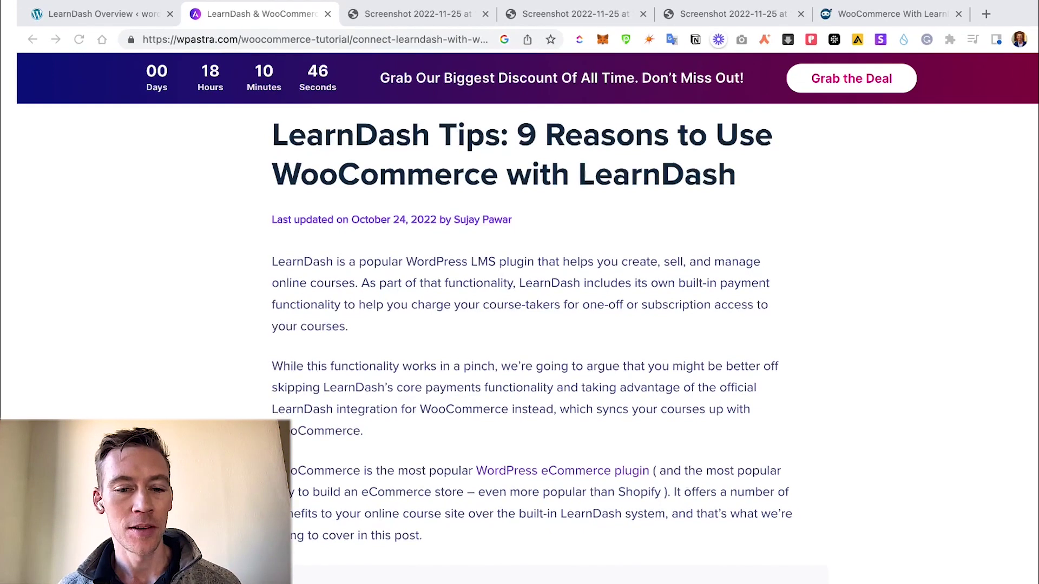
scroll(528, 338, down, 10)
scroll(528, 338, down, 2)
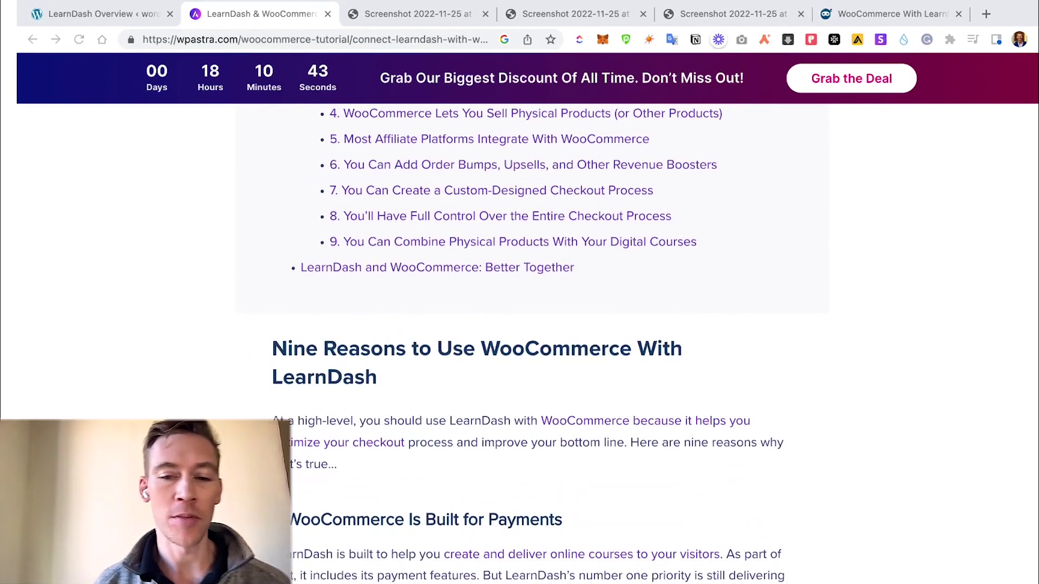
scroll(528, 338, down, 2)
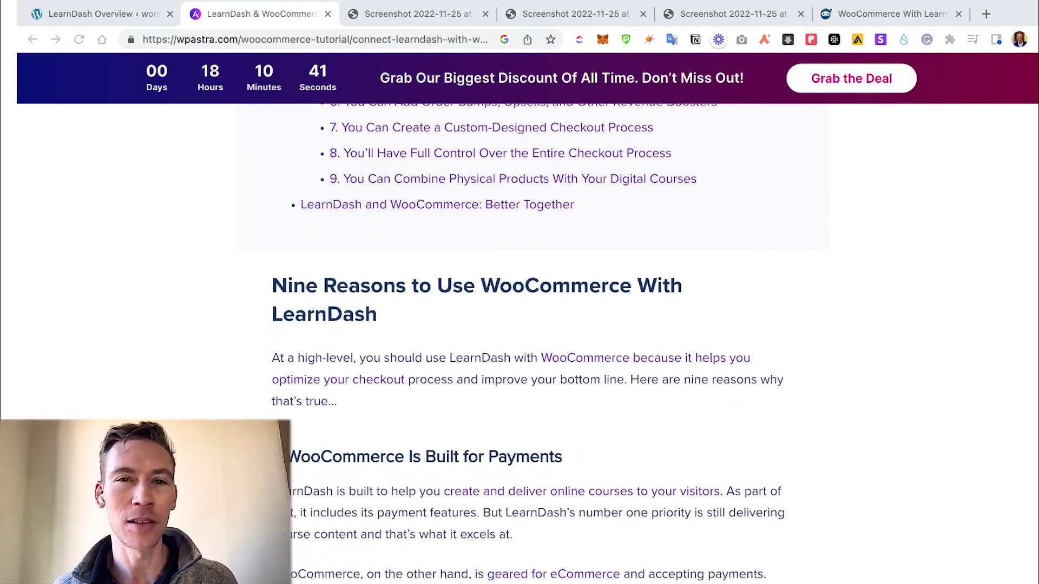
scroll(528, 337, down, 15)
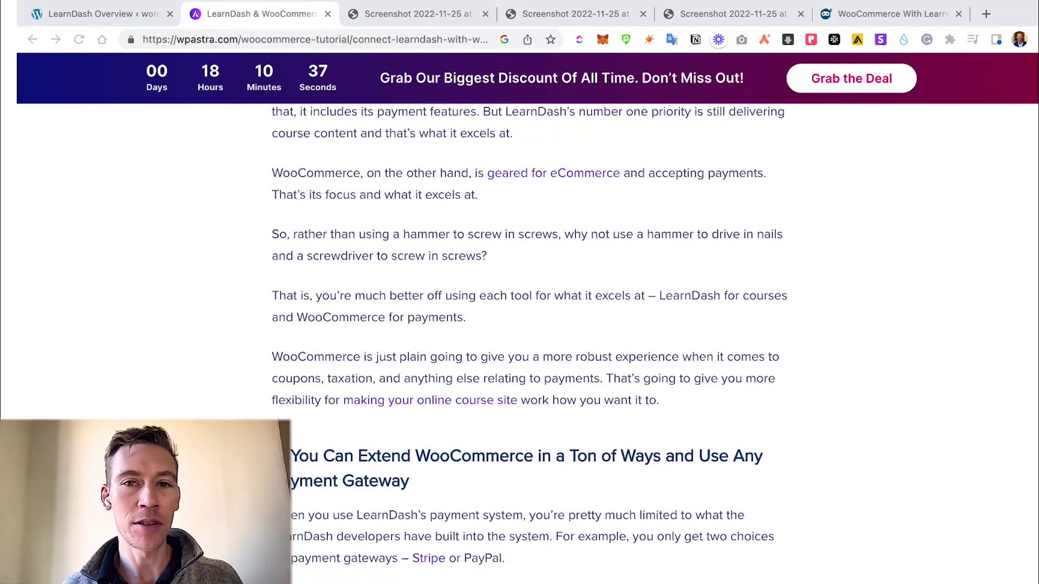
scroll(528, 338, down, 3)
scroll(528, 338, down, 9)
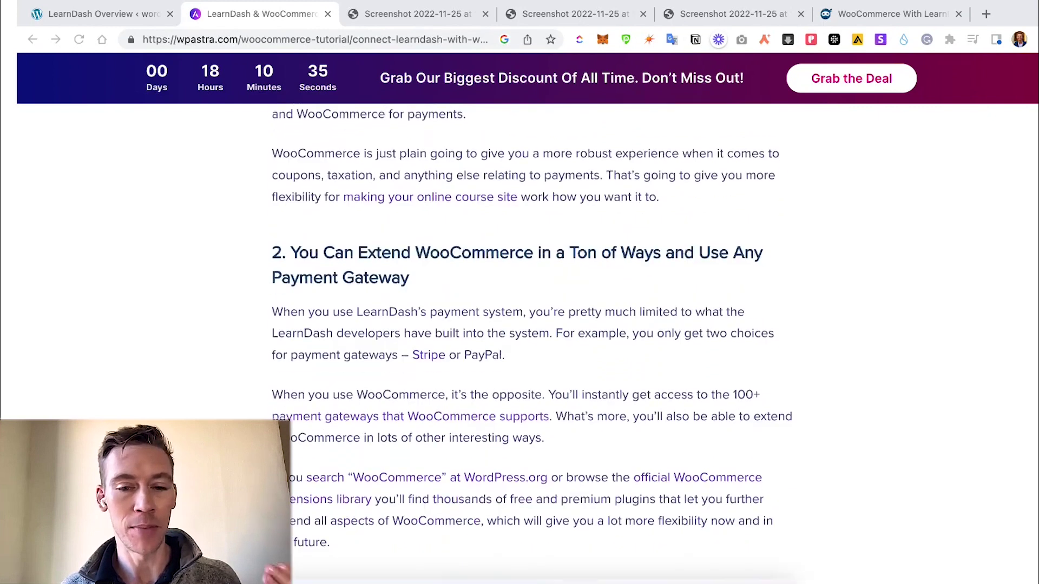
scroll(528, 338, down, 2)
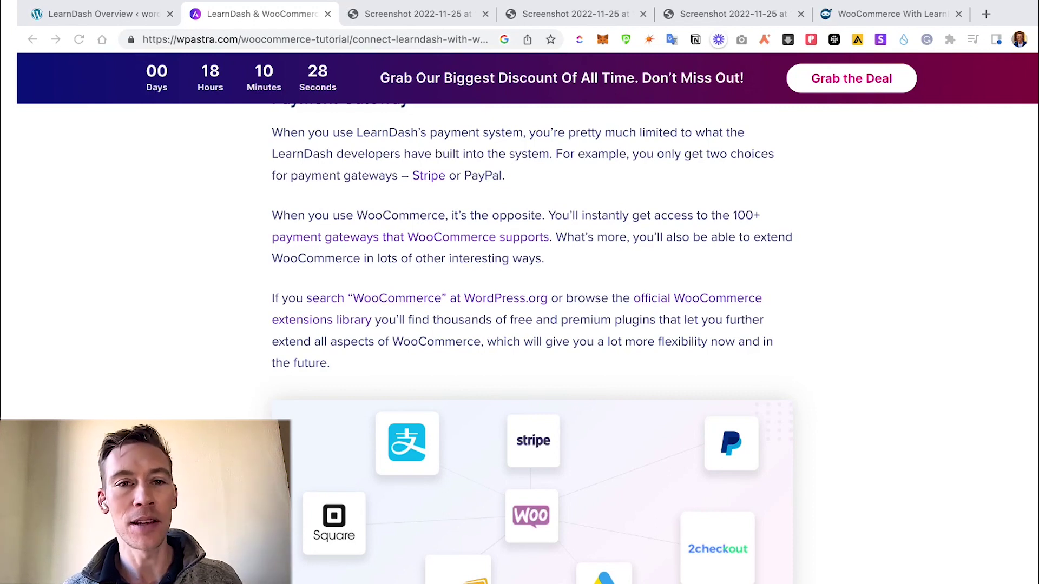
scroll(532, 325, up, 2)
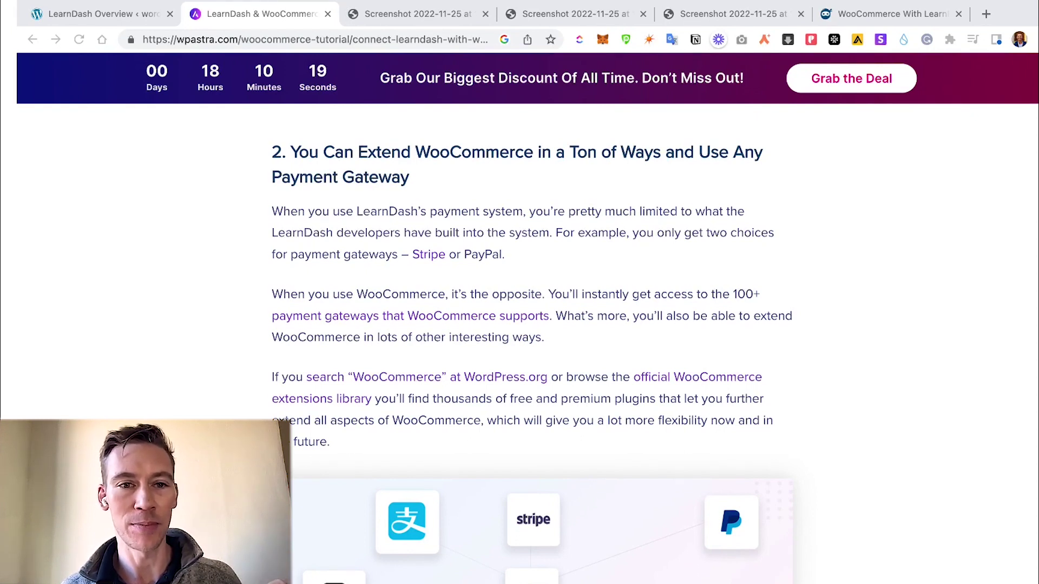
scroll(533, 325, down, 10)
scroll(533, 325, down, 1)
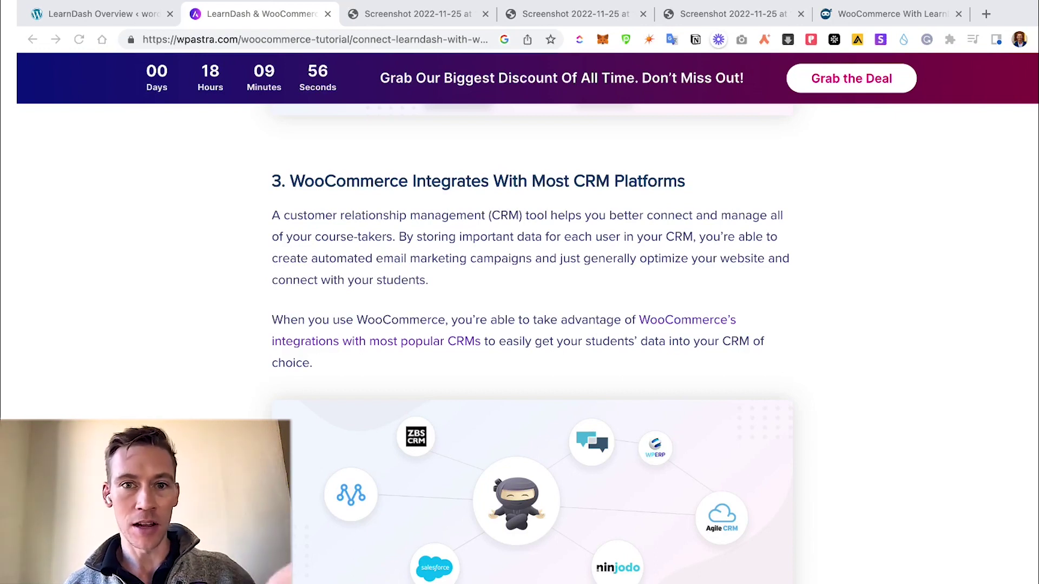
scroll(533, 325, down, 10)
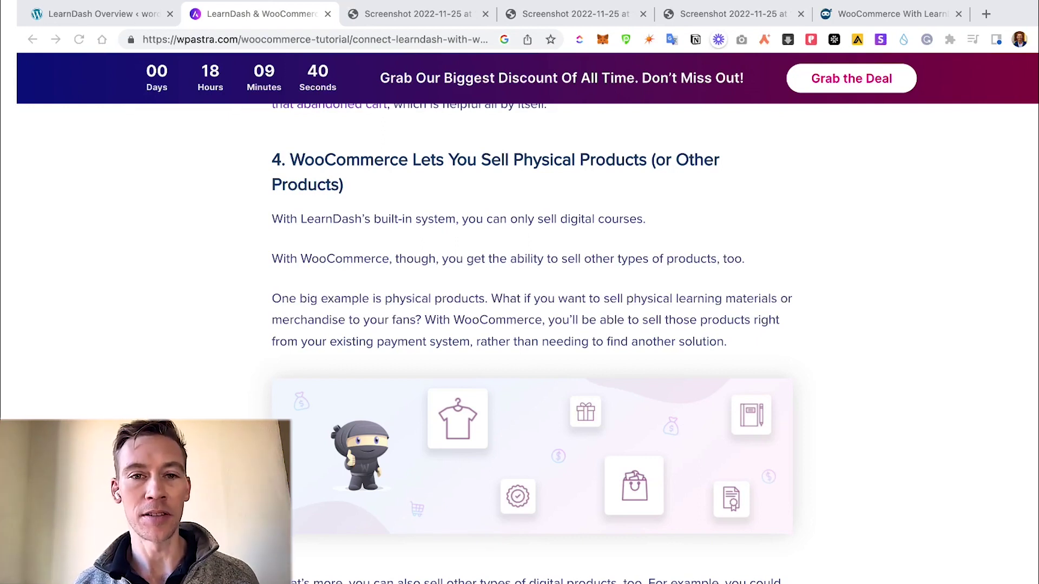
Step: Scroll down through the wpastra.com blog article
scroll(530, 325, down, 8)
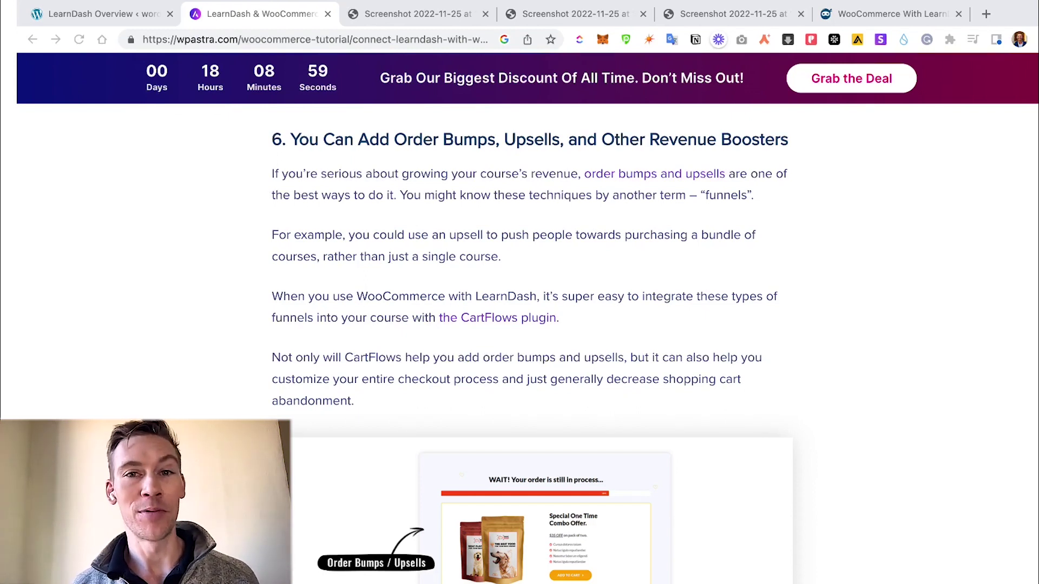
scroll(532, 325, down, 10)
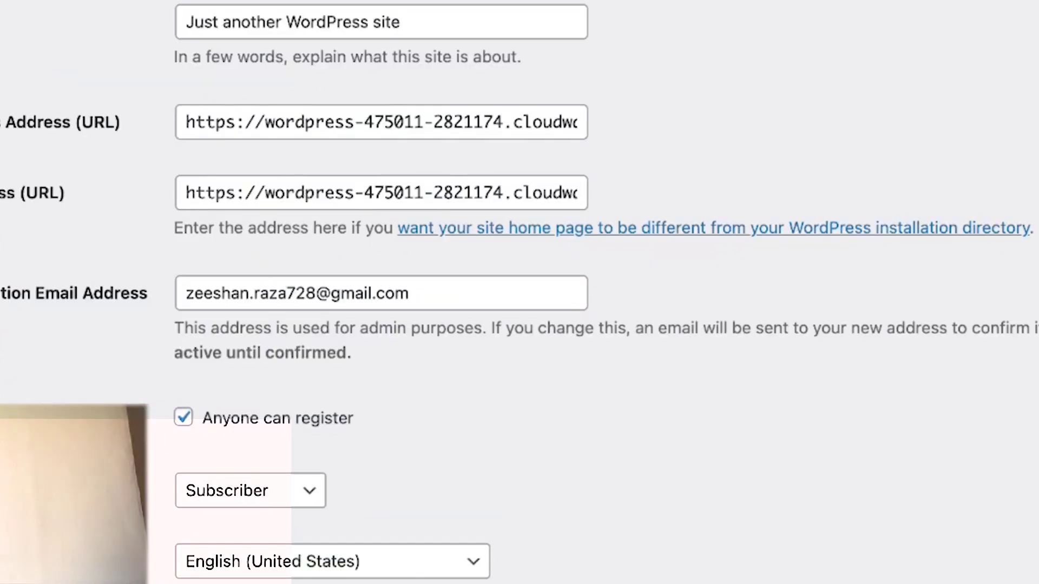
Step: Save the General Settings with 'Anyone can register' enabled and Subscriber as default role
scroll(520, 293, down, 10)
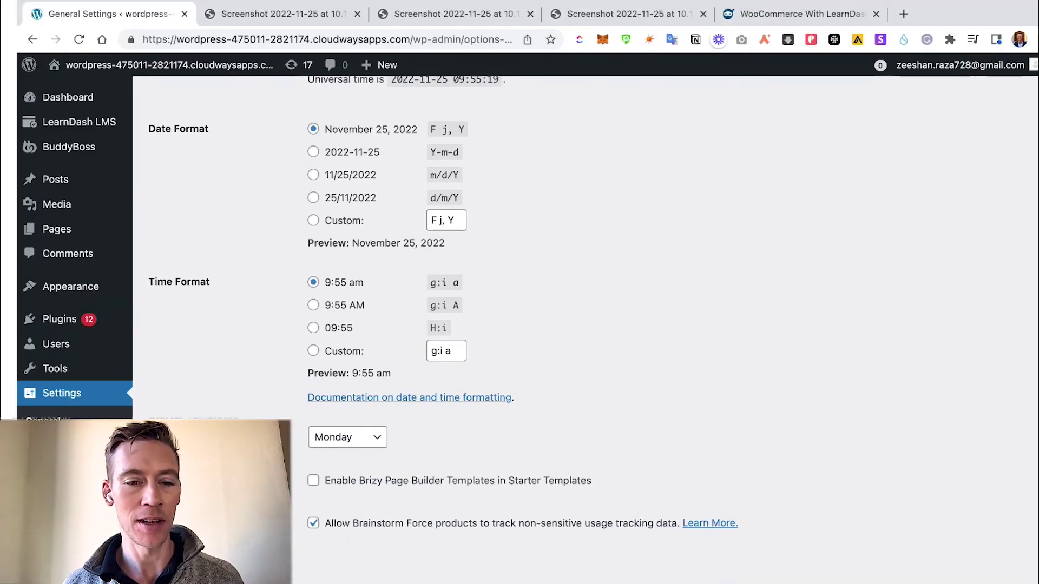
scroll(542, 293, up, 8)
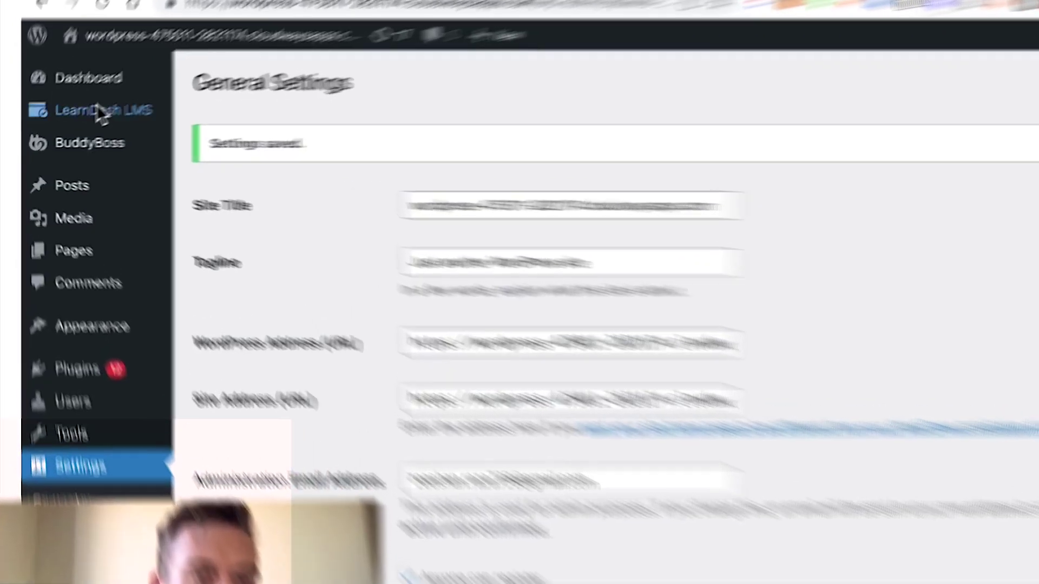
mouse_move(77, 122)
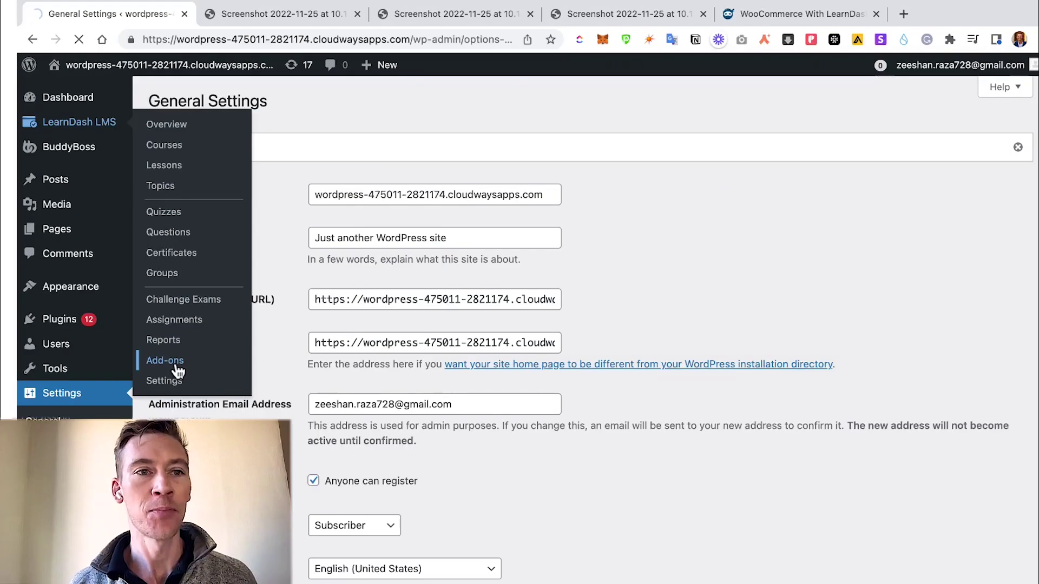
Step: Activate the WooCommerce for LearnDash add-on from the LearnDash Add-ons page
click(265, 471)
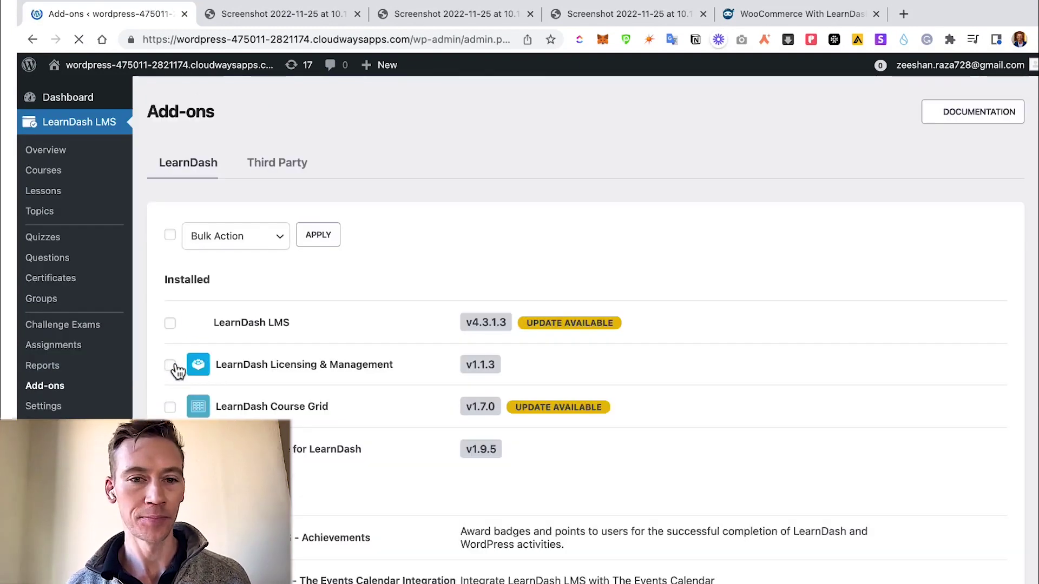
scroll(173, 371, down, 5)
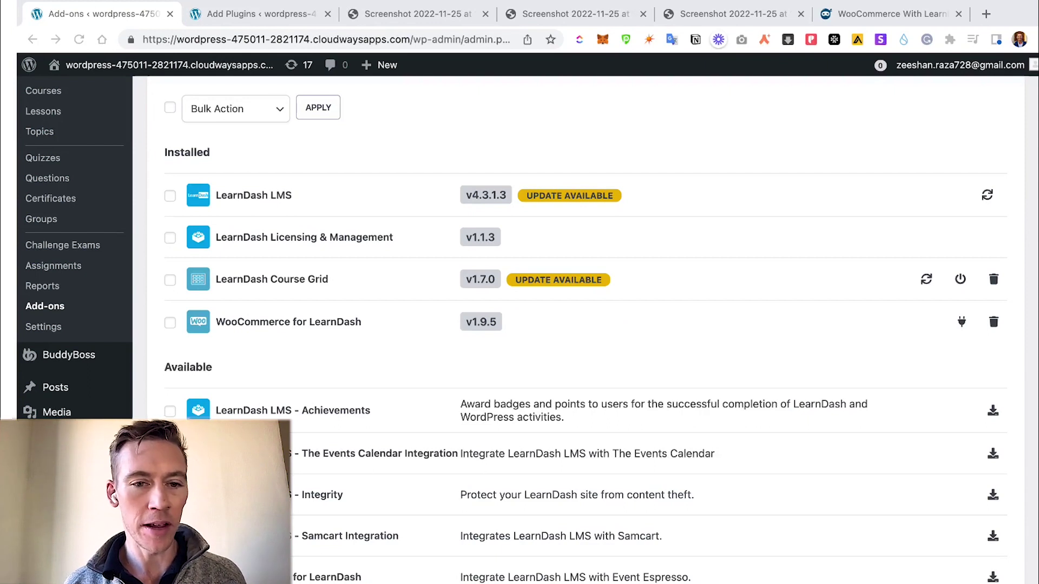
drag(375, 324, 229, 319)
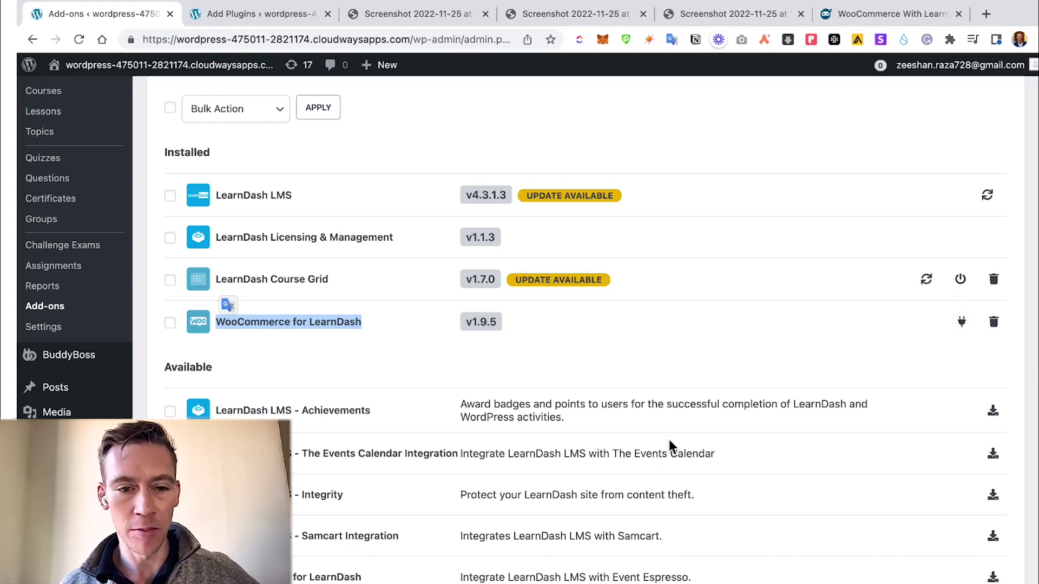
scroll(433, 422, down, 5)
scroll(267, 389, up, 5)
scroll(247, 416, down, 2)
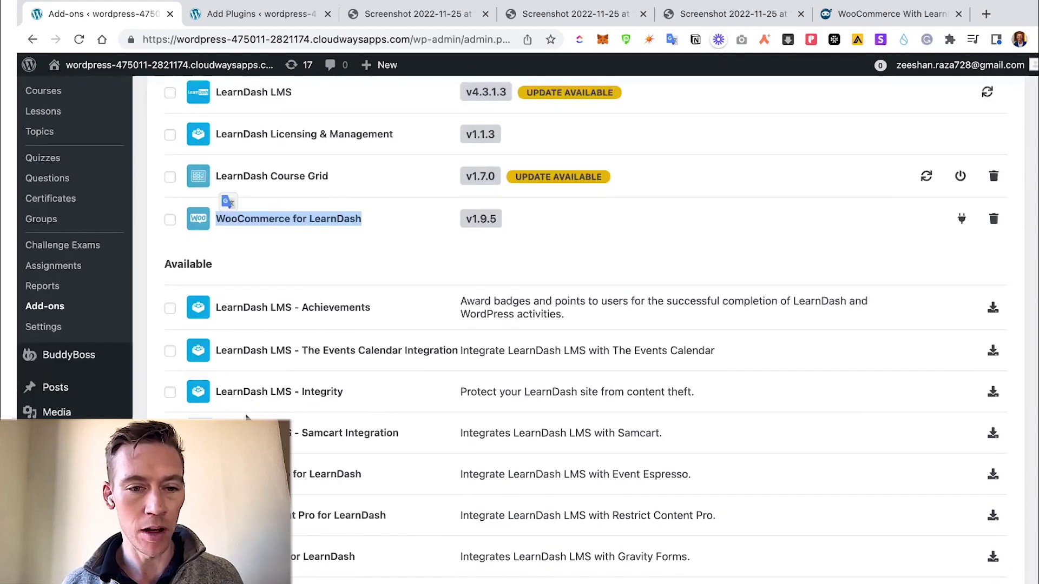
scroll(568, 302, up, 4)
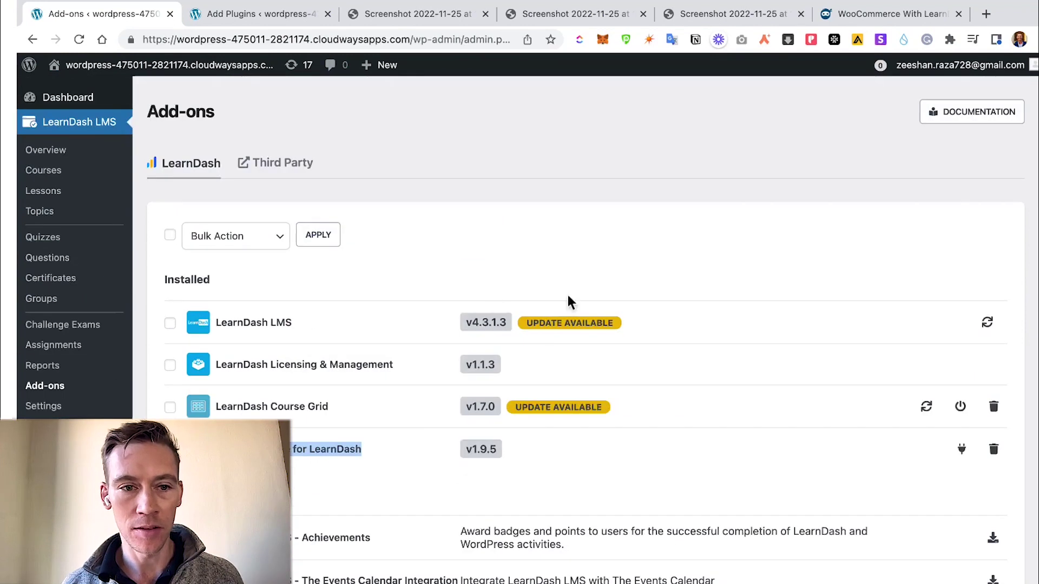
click(960, 449)
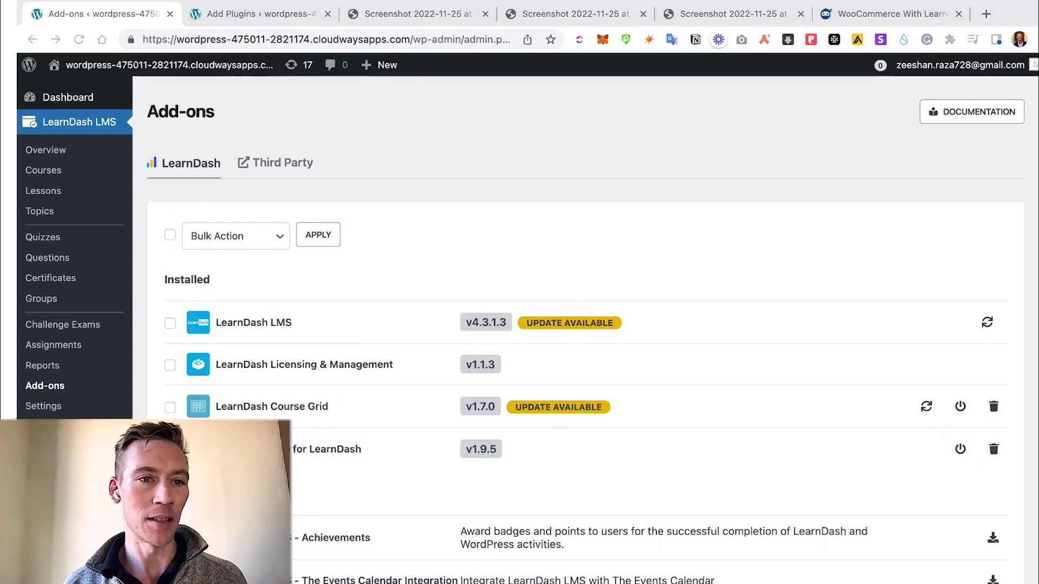
click(82, 109)
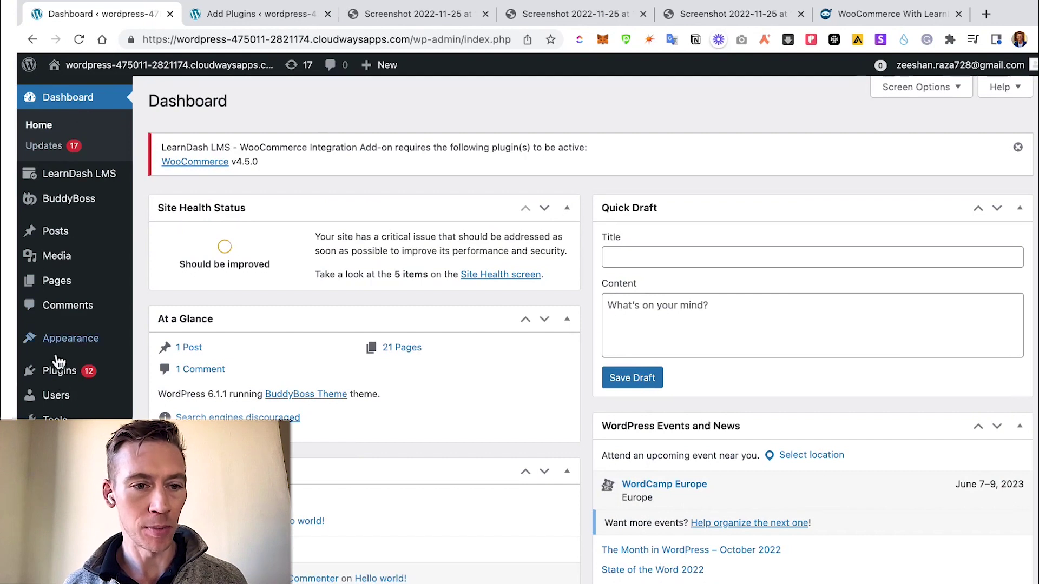
Step: Search the plugin directory for 'woocommerce' and update the WooCommerce plugin
mouse_move(63, 372)
click(159, 399)
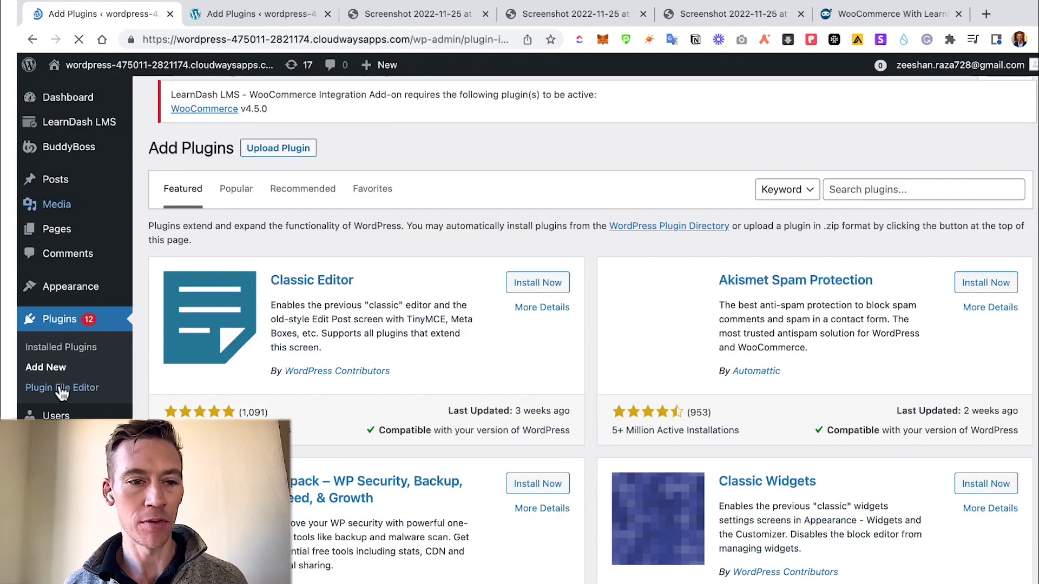
click(886, 206)
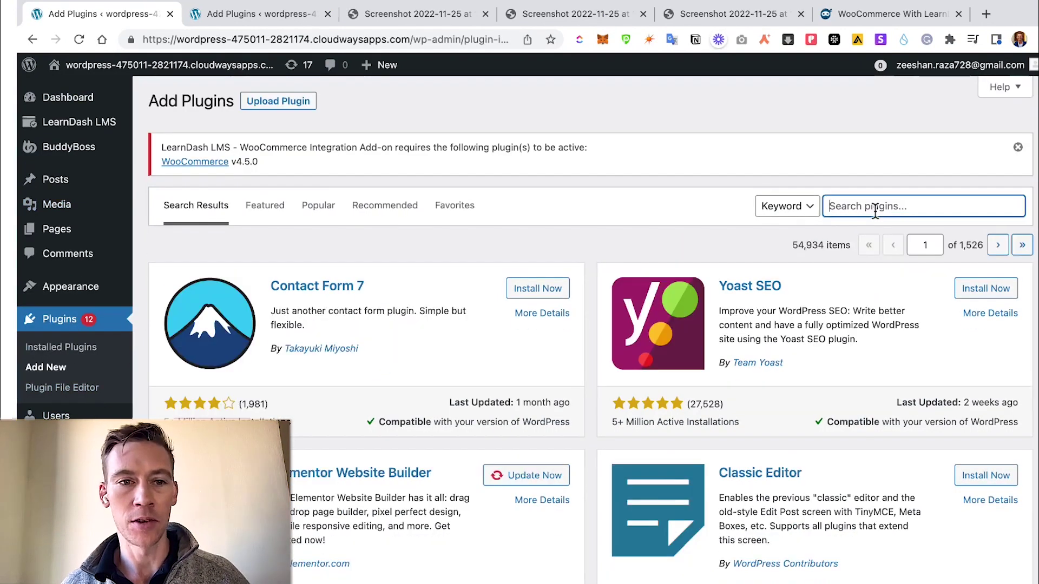
text(woocommerce)
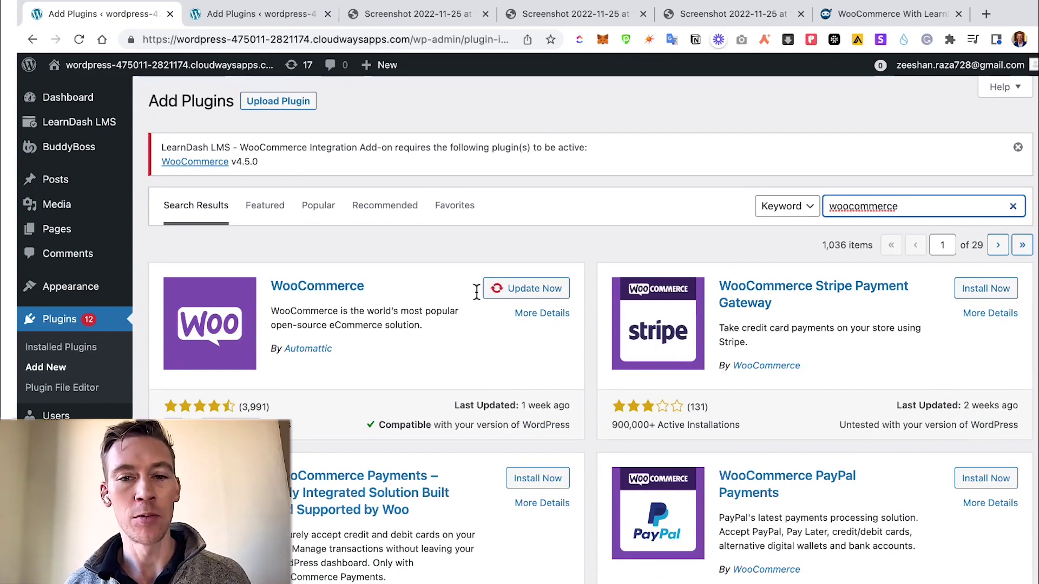
click(500, 290)
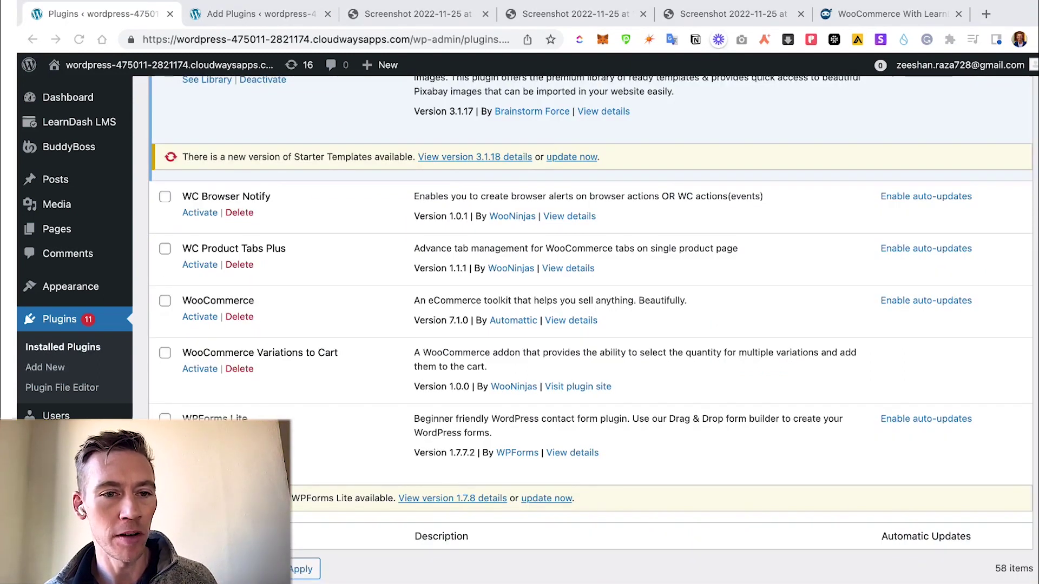
Step: Activate WooCommerce 7.1.0 and start its required database update
click(199, 318)
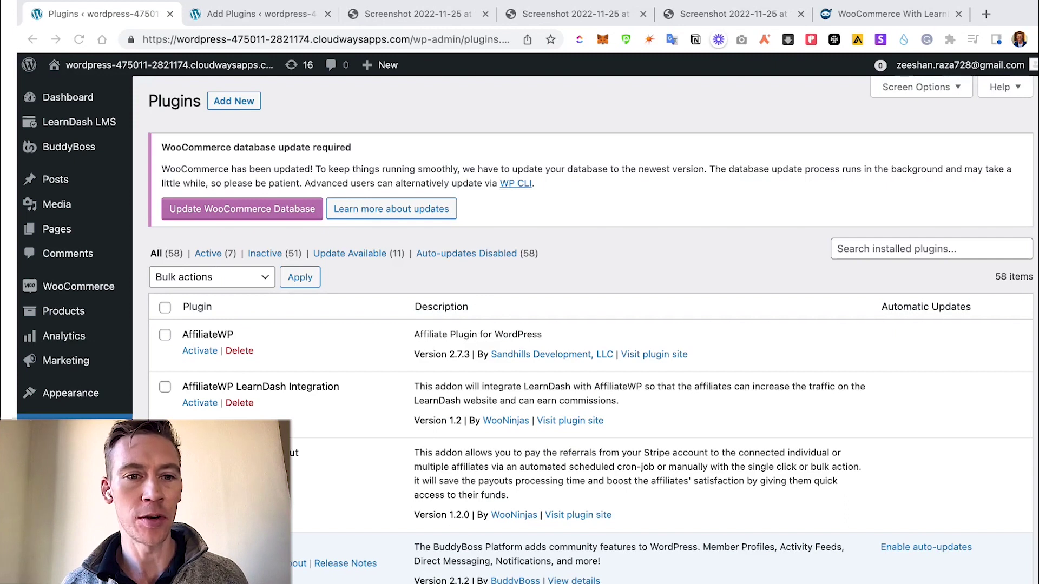
click(268, 216)
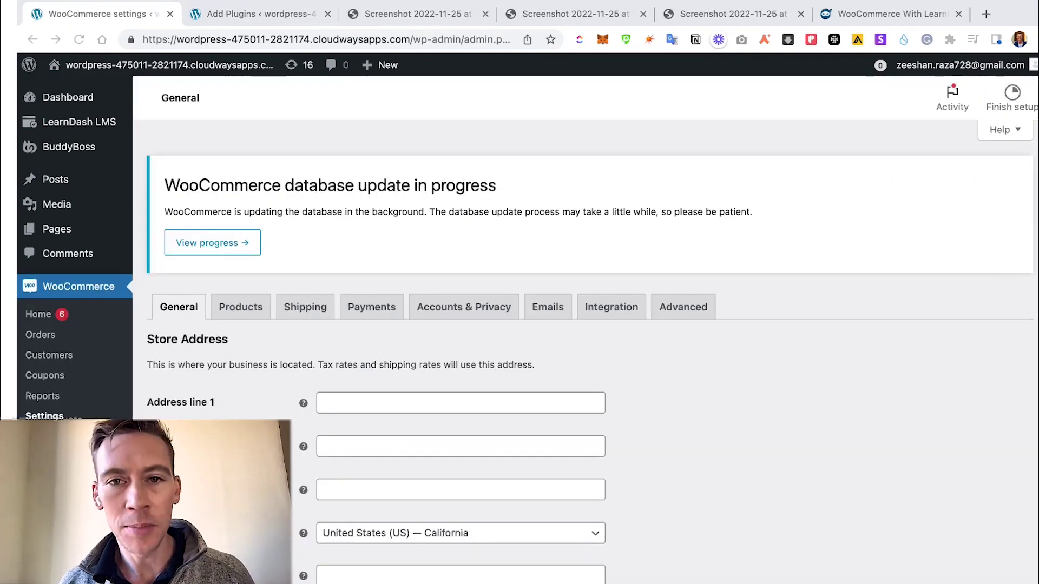
Step: Keep selling to all countries and shipping to all countries sold to
scroll(525, 330, down, 2)
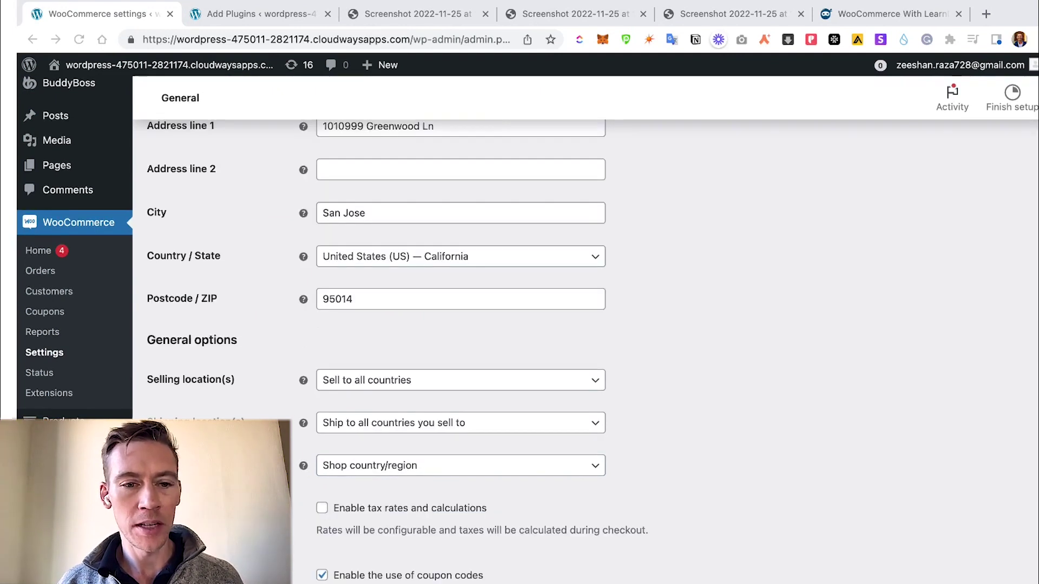
scroll(460, 325, down, 1)
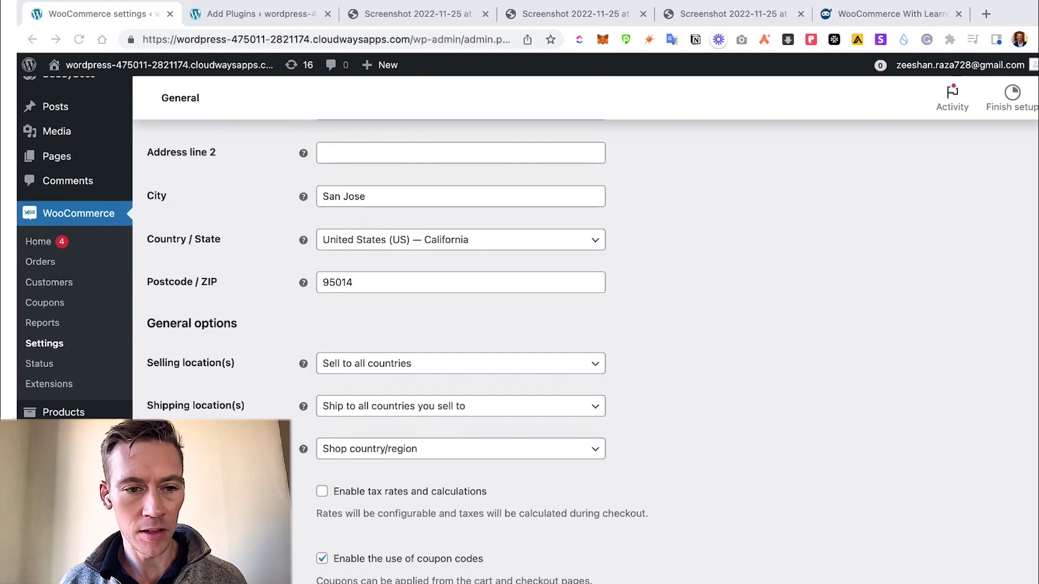
click(412, 365)
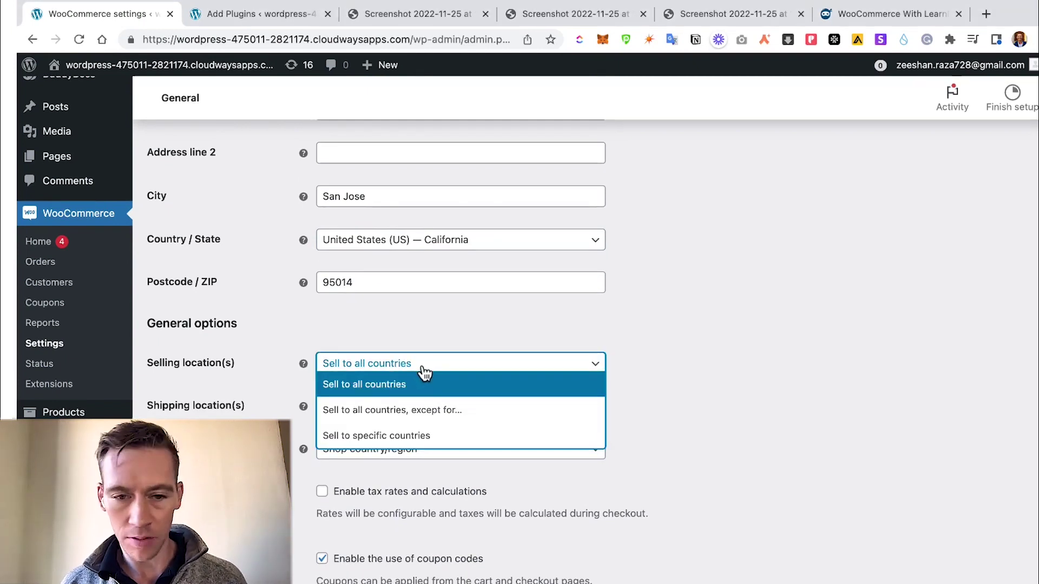
click(459, 376)
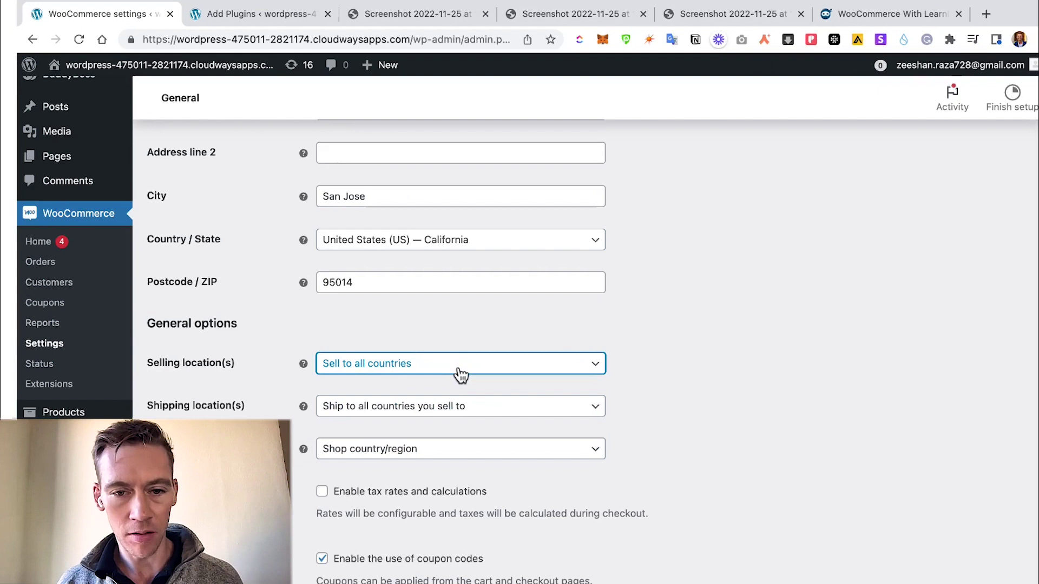
click(481, 406)
click(447, 427)
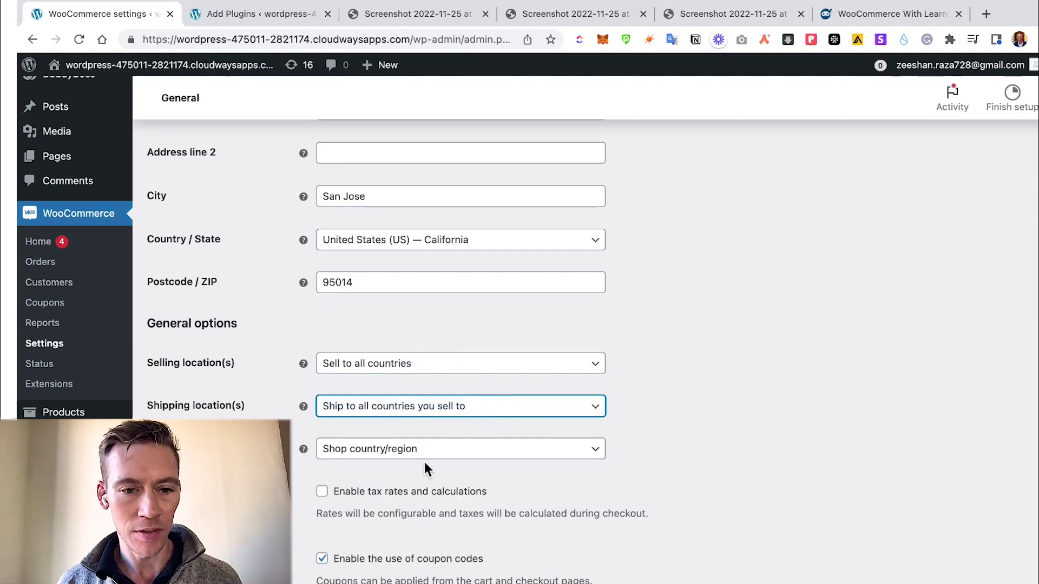
Step: Scroll through the rest of the settings and return to the WooCommerce Home checklist
scroll(452, 458, down, 3)
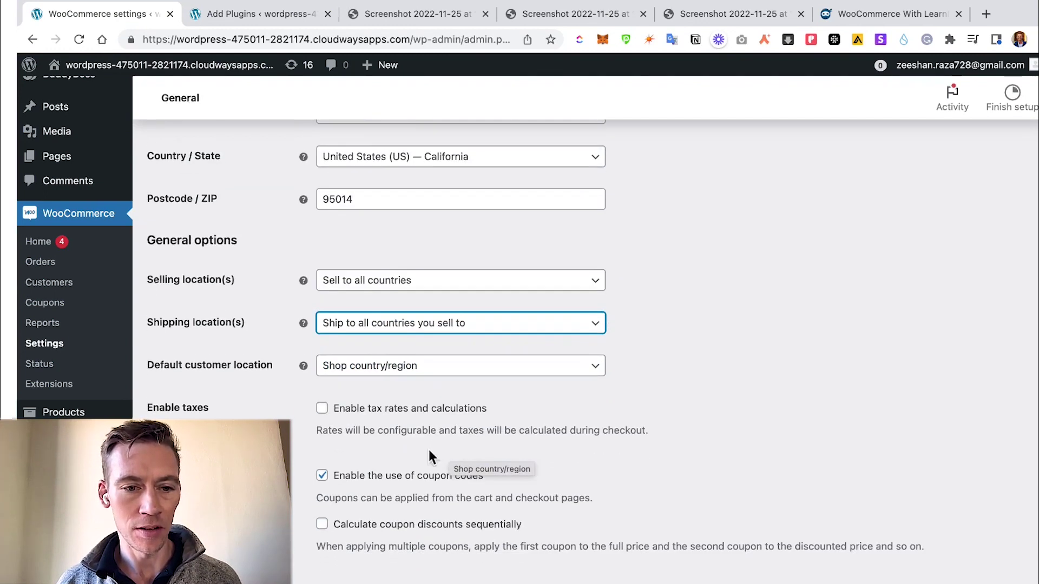
scroll(406, 443, down, 5)
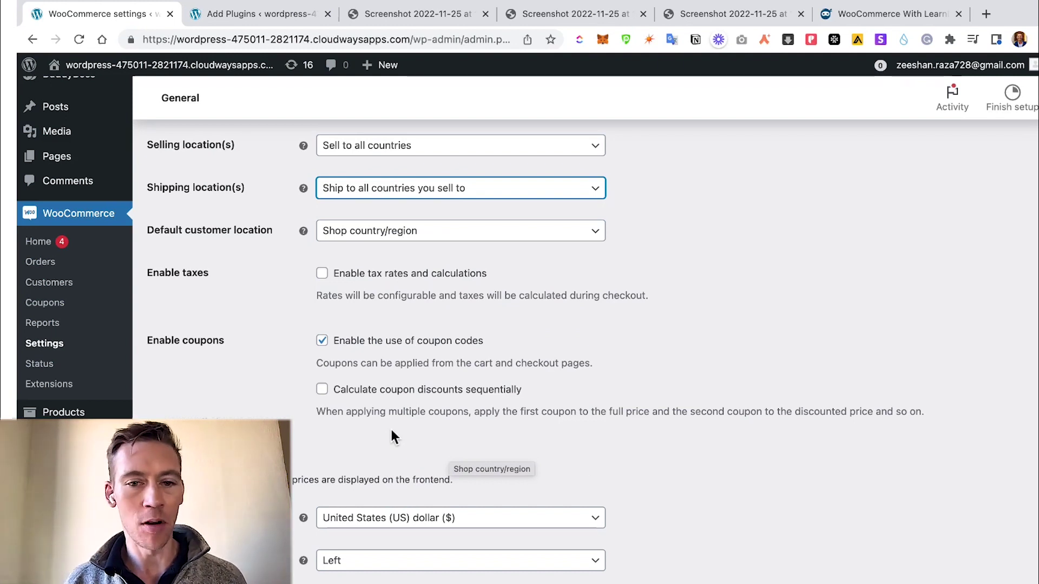
scroll(398, 444, down, 6)
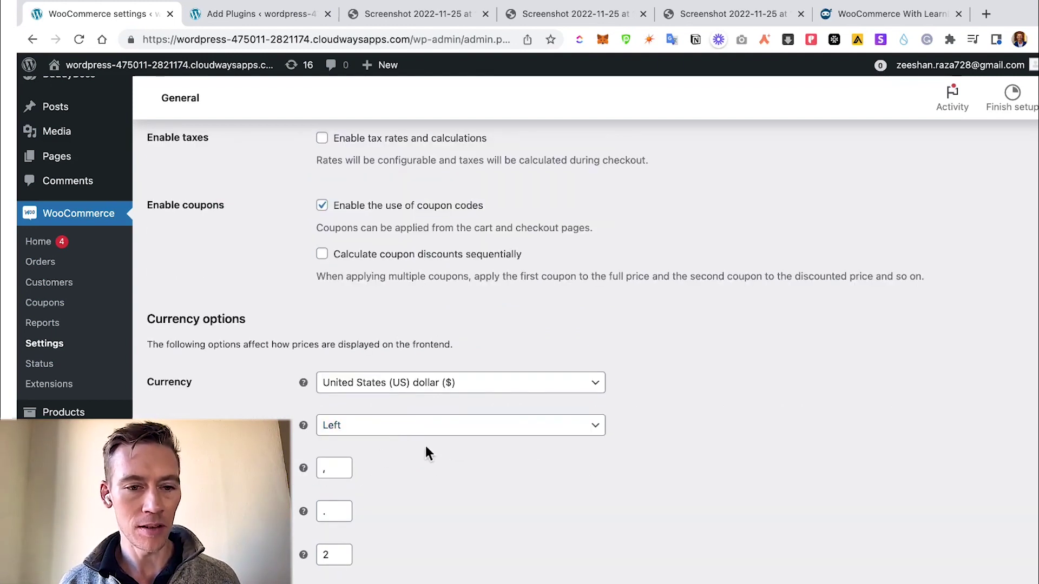
scroll(320, 582, down, 1)
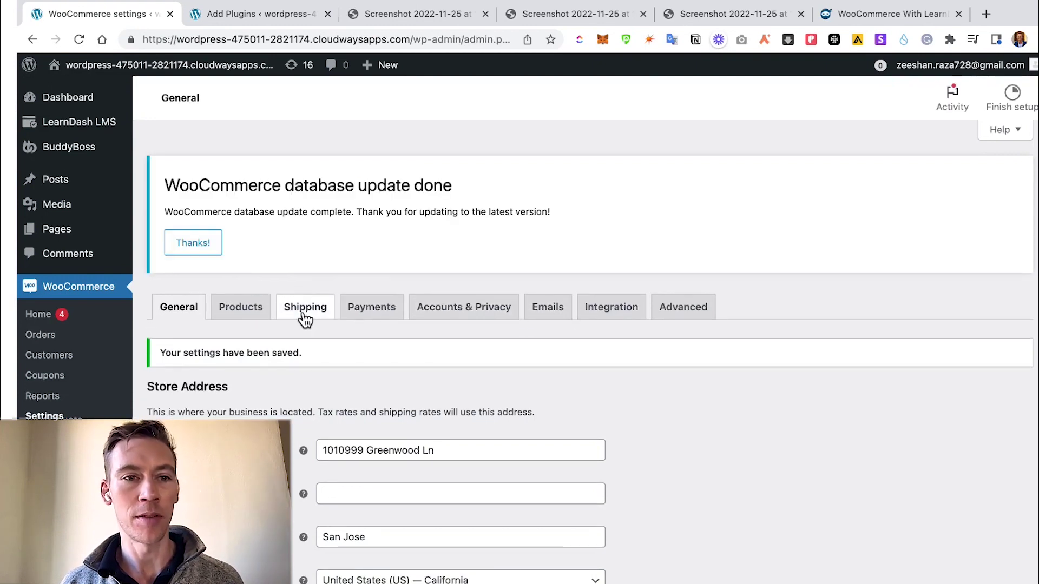
click(84, 291)
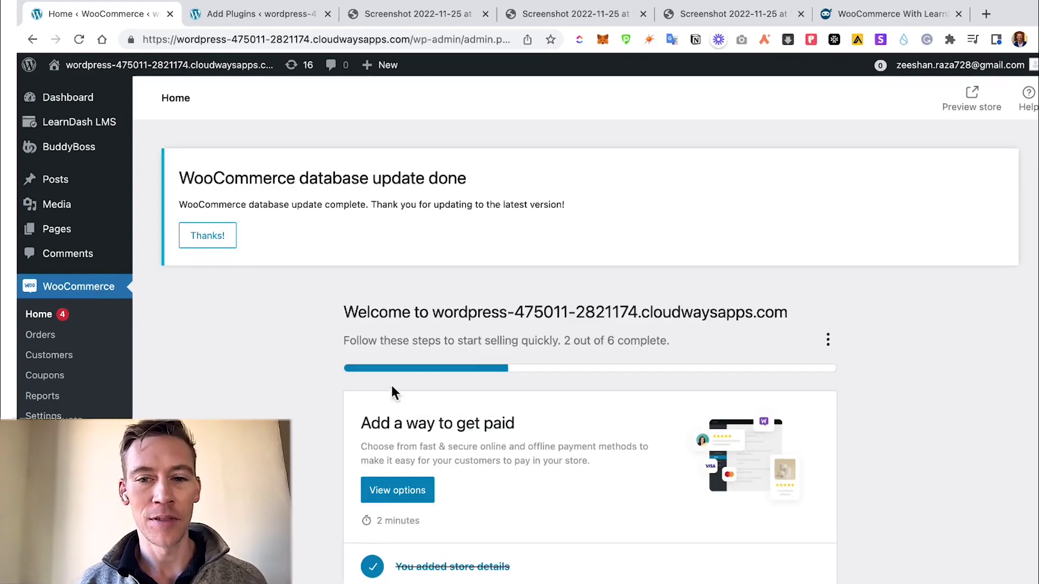
Step: Open the Set up payments task, dismiss the database update notice, and switch to WooCommerce With LearnDash
scroll(474, 378, down, 3)
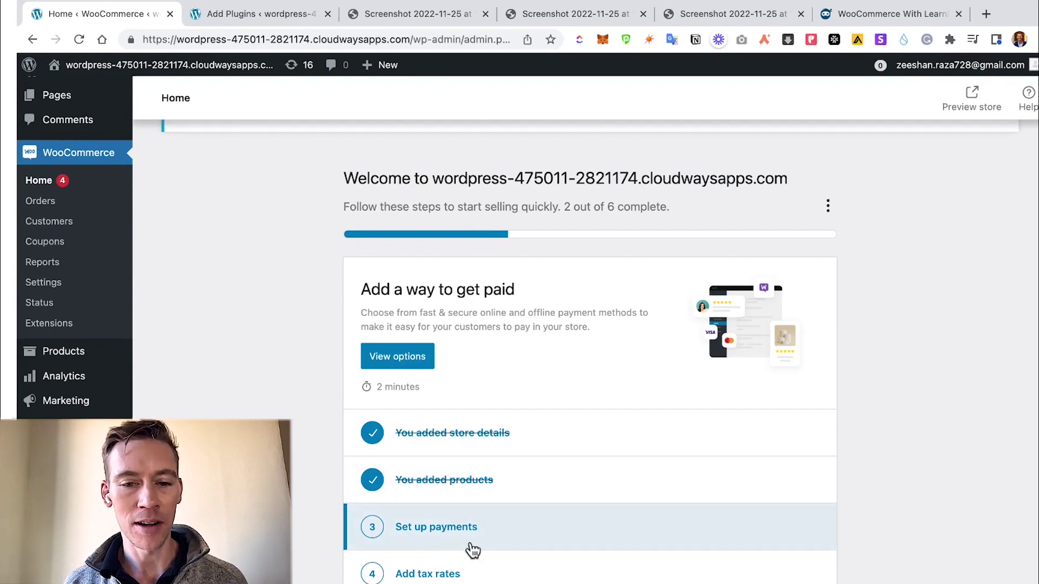
scroll(441, 529, down, 1)
scroll(443, 530, down, 1)
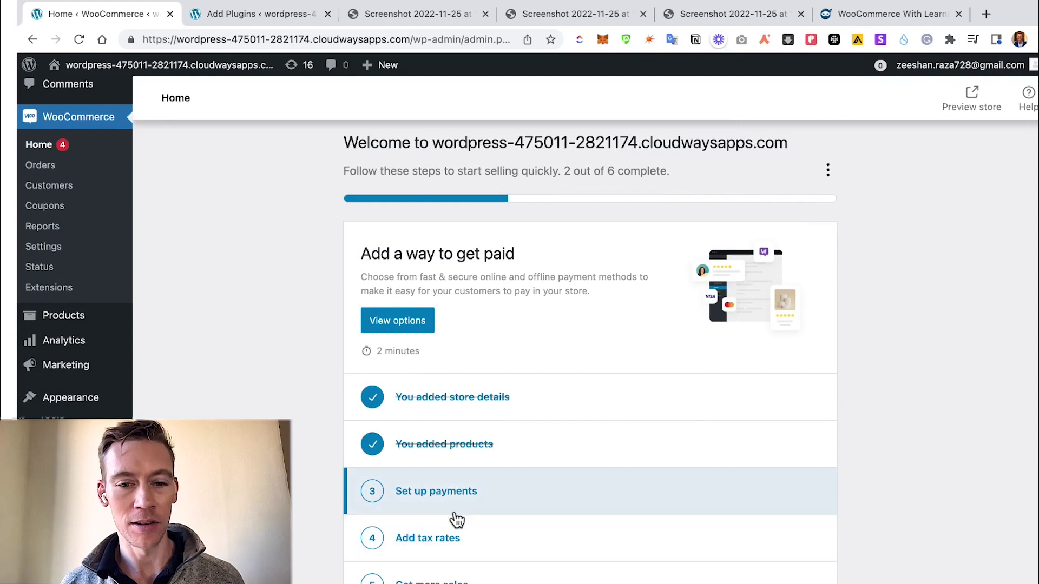
scroll(454, 517, down, 1)
click(438, 470)
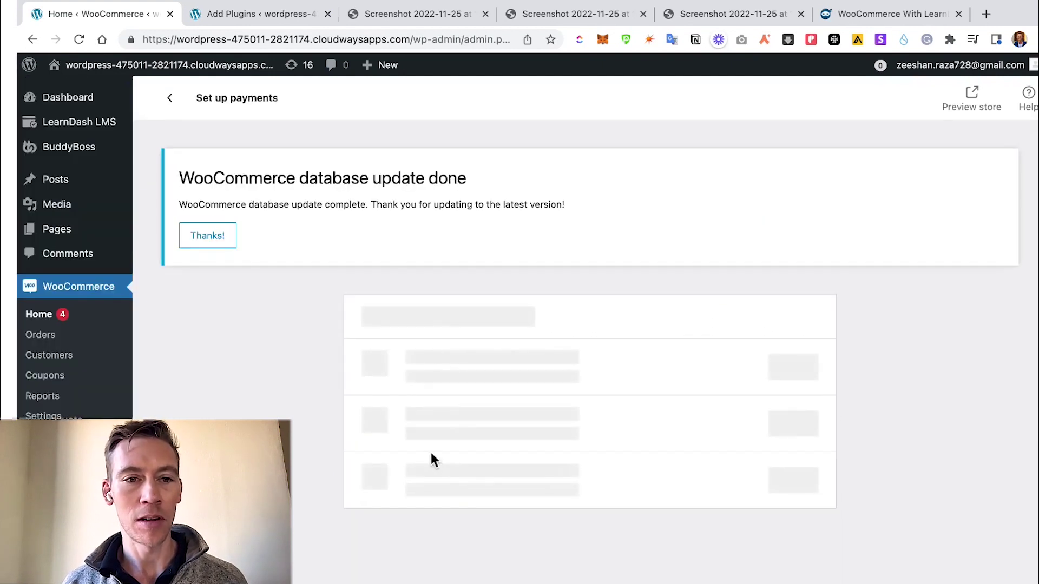
click(216, 242)
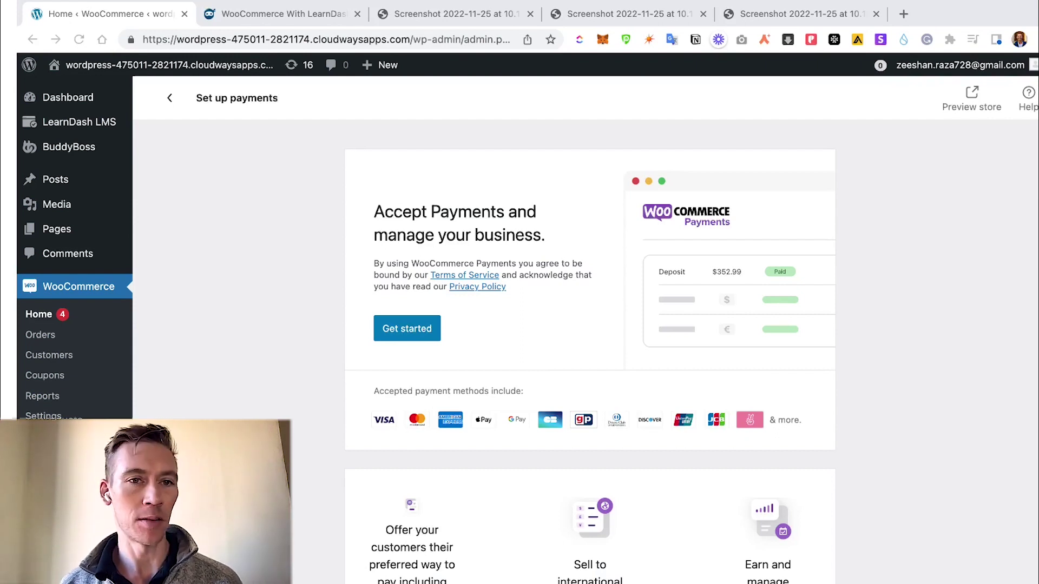
click(281, 13)
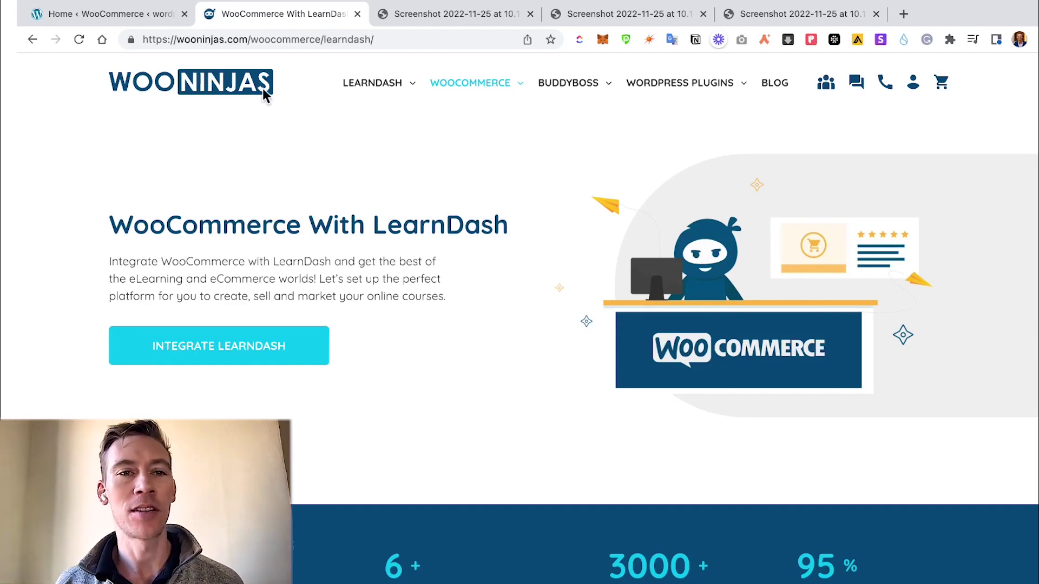
Step: Return to the Home ‹ WooCommerce tab showing the Set up payments screen
click(109, 14)
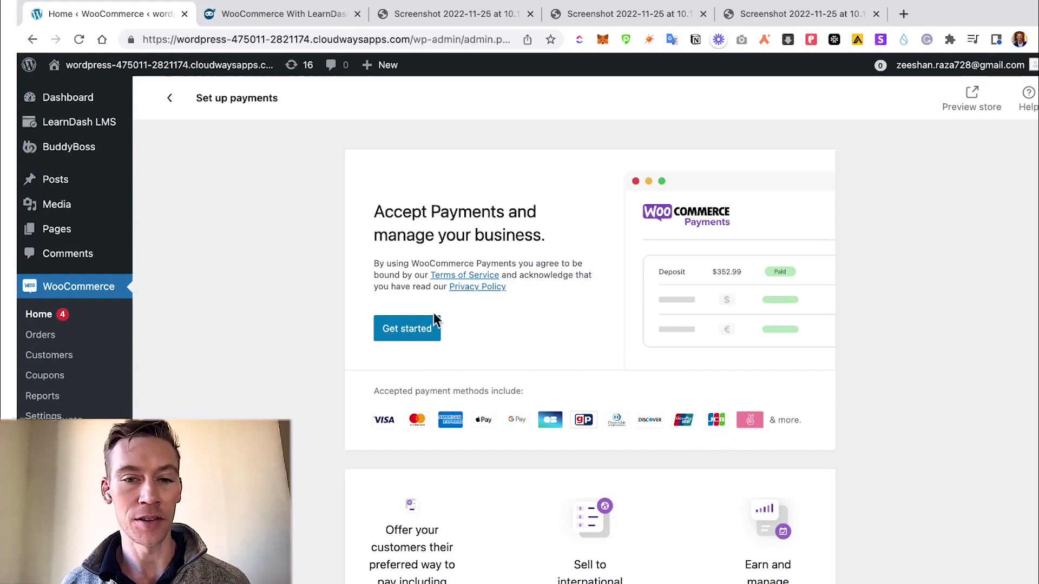
Step: Begin WooCommerce Payments, create a new WordPress.com account, and continue past Stripe contact details
click(431, 326)
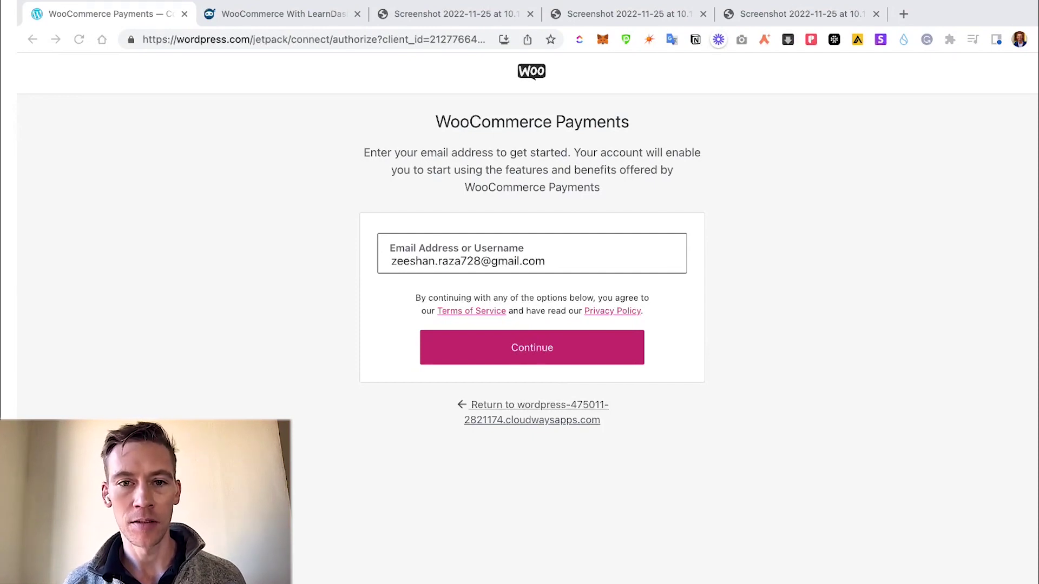
click(528, 349)
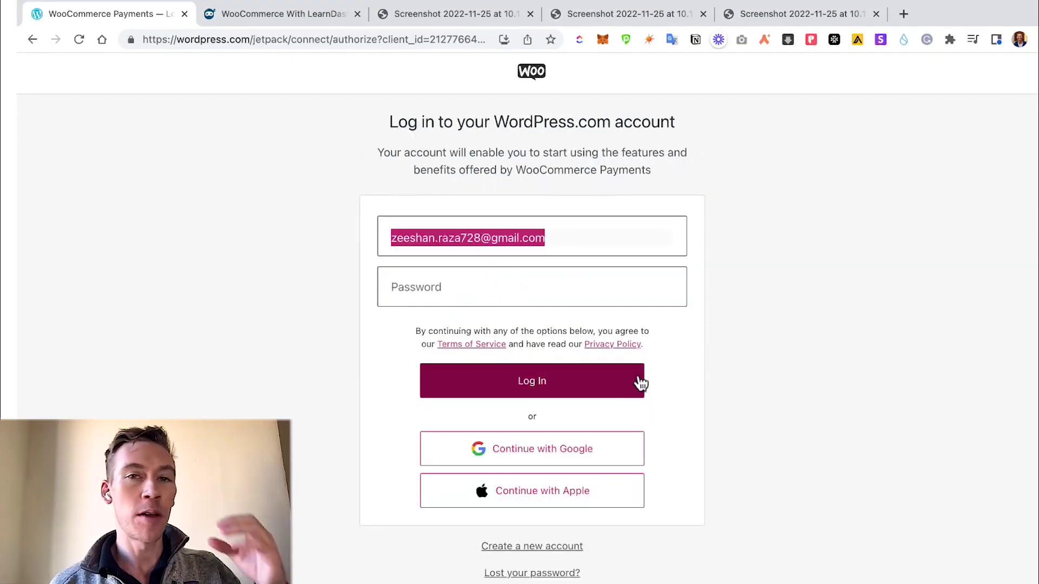
click(521, 547)
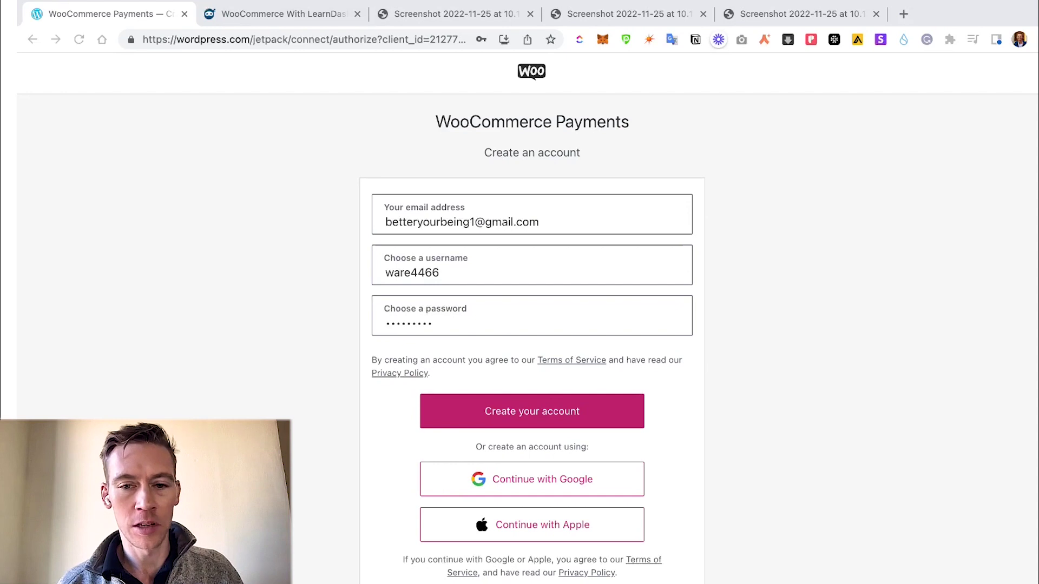
click(566, 415)
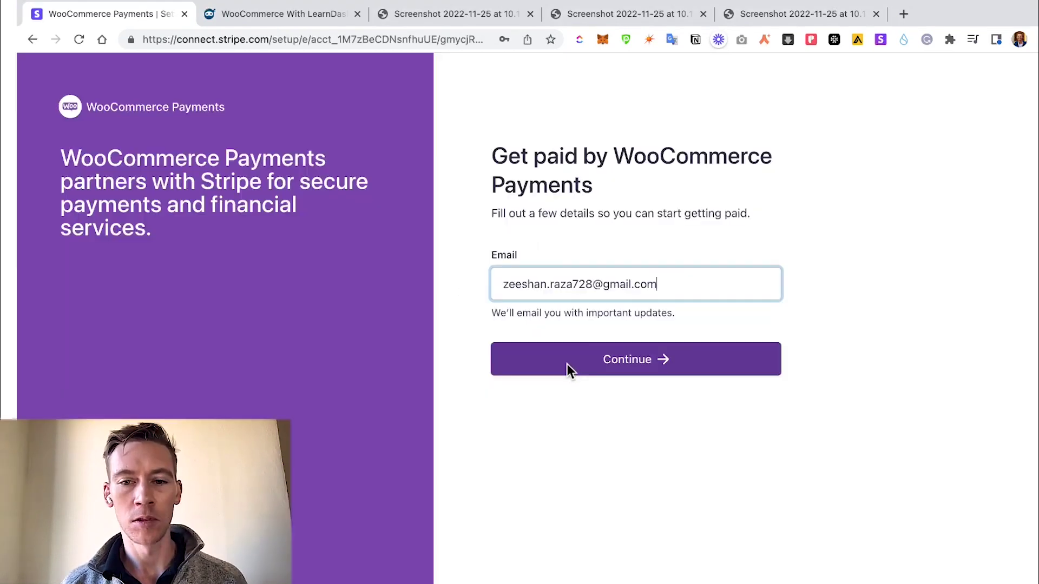
click(571, 367)
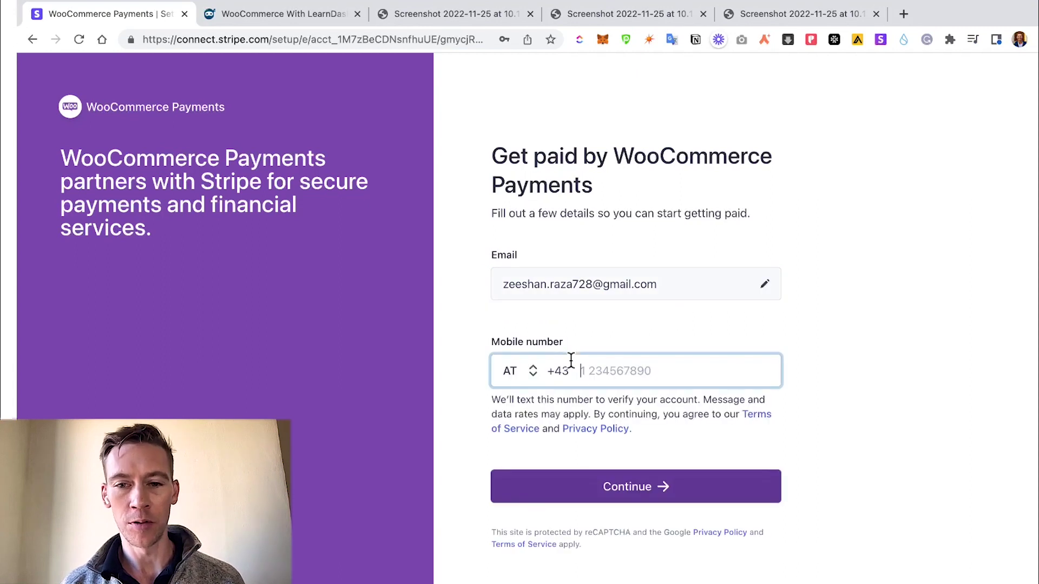
Step: Enter the mobile number with its country code and submit United States, Individual business details
click(530, 371)
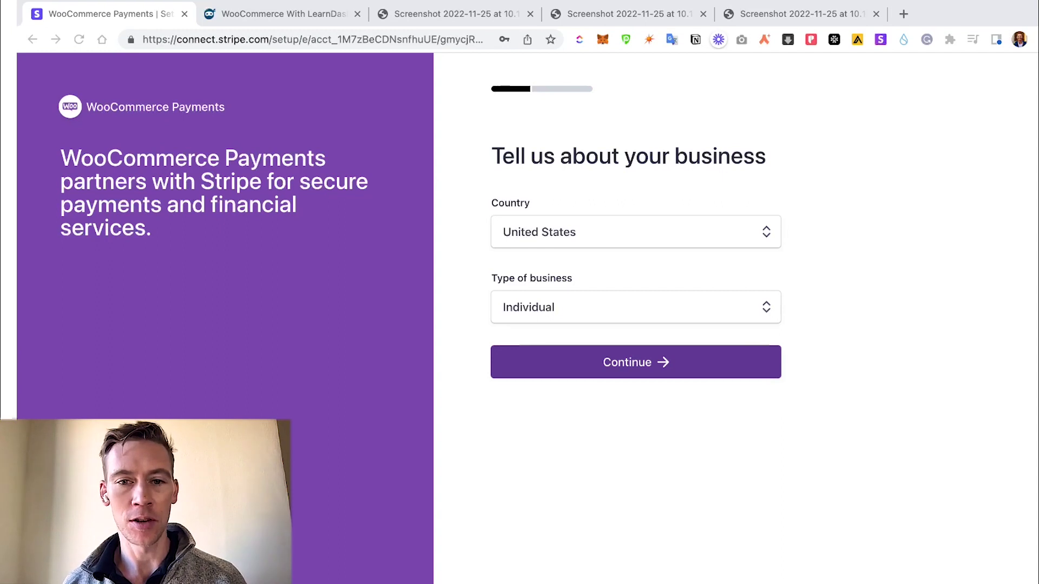
click(632, 365)
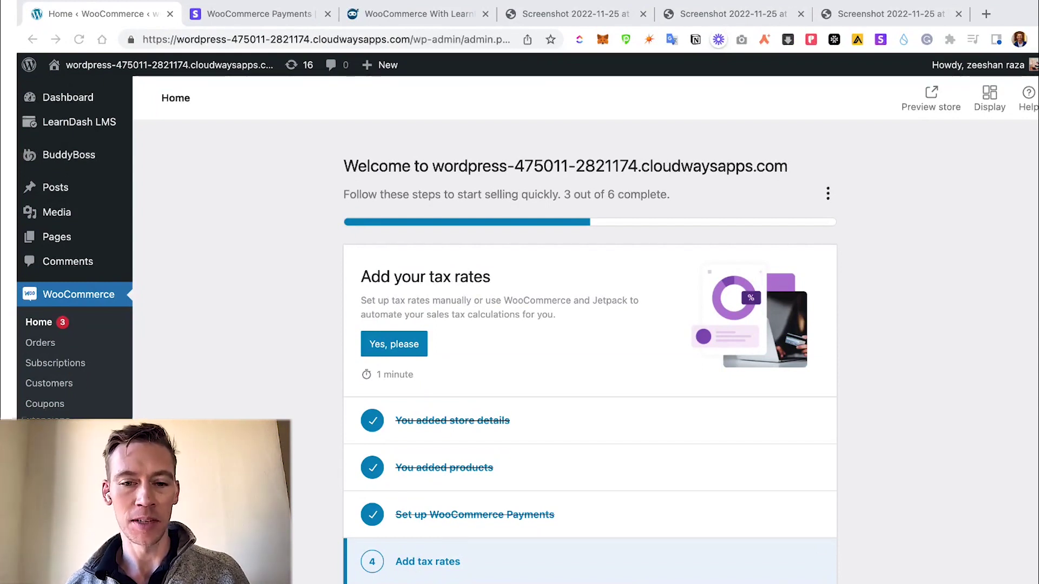
Step: Choose WooCommerce Tax in the tax rates step and declare the store charges no sales tax
scroll(428, 544, down, 1)
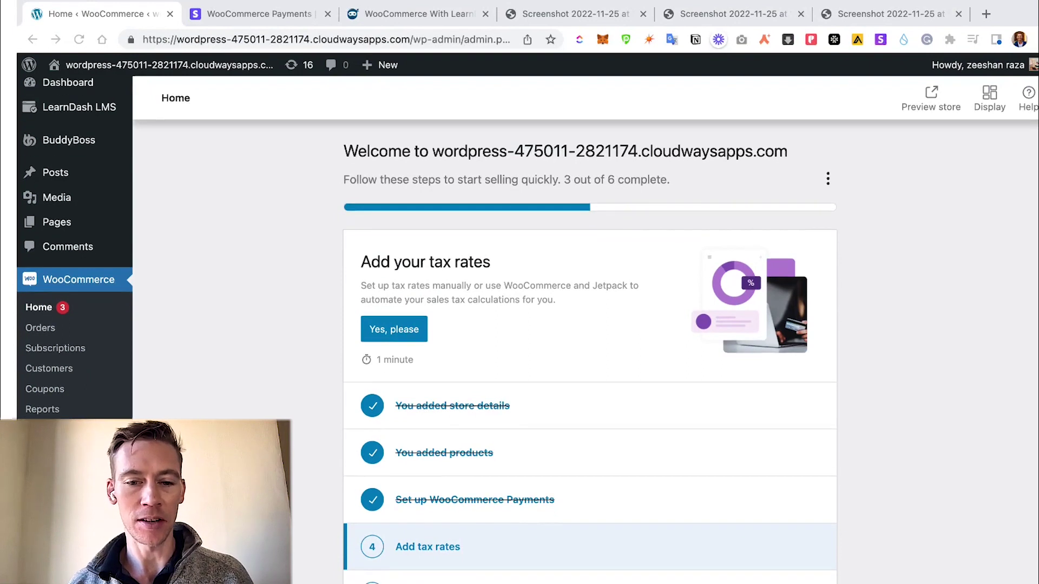
click(427, 543)
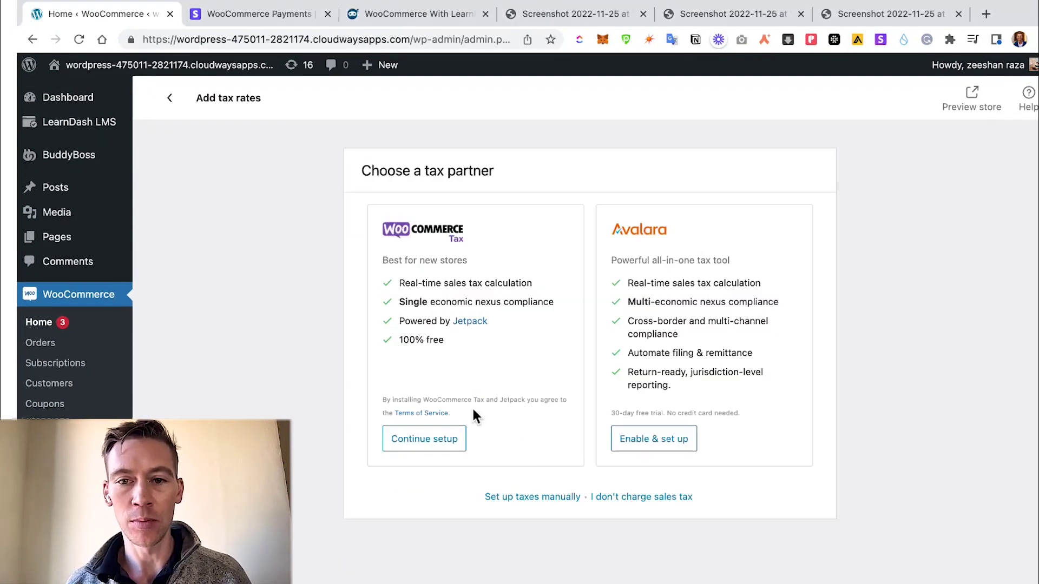
click(444, 448)
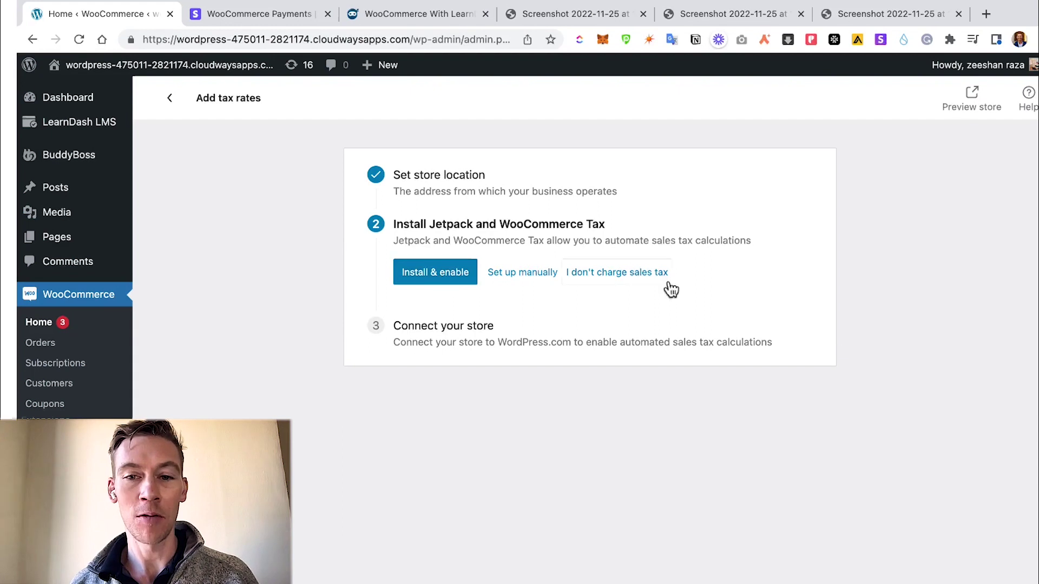
click(634, 278)
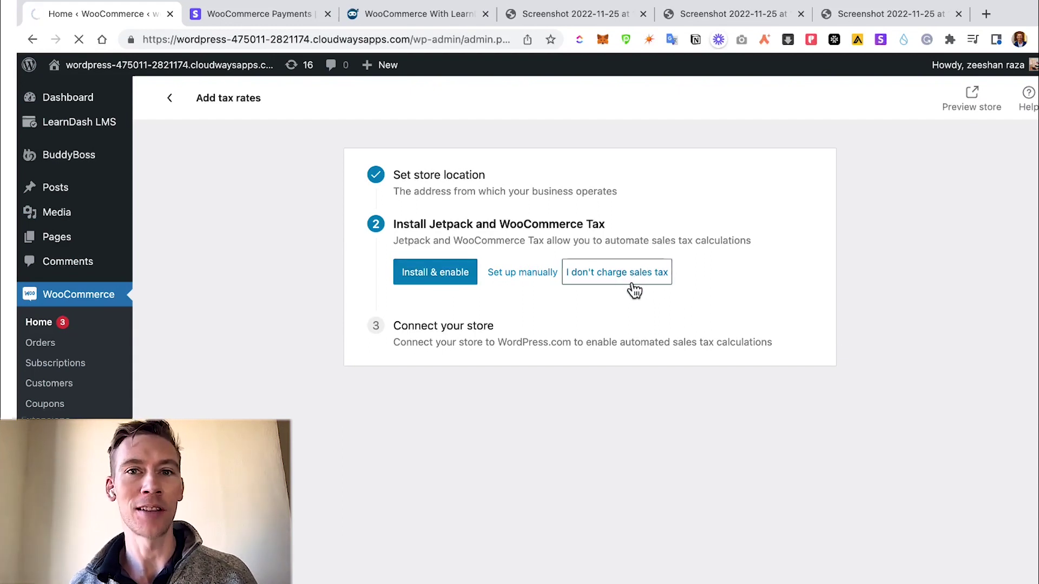
scroll(634, 290, down, 2)
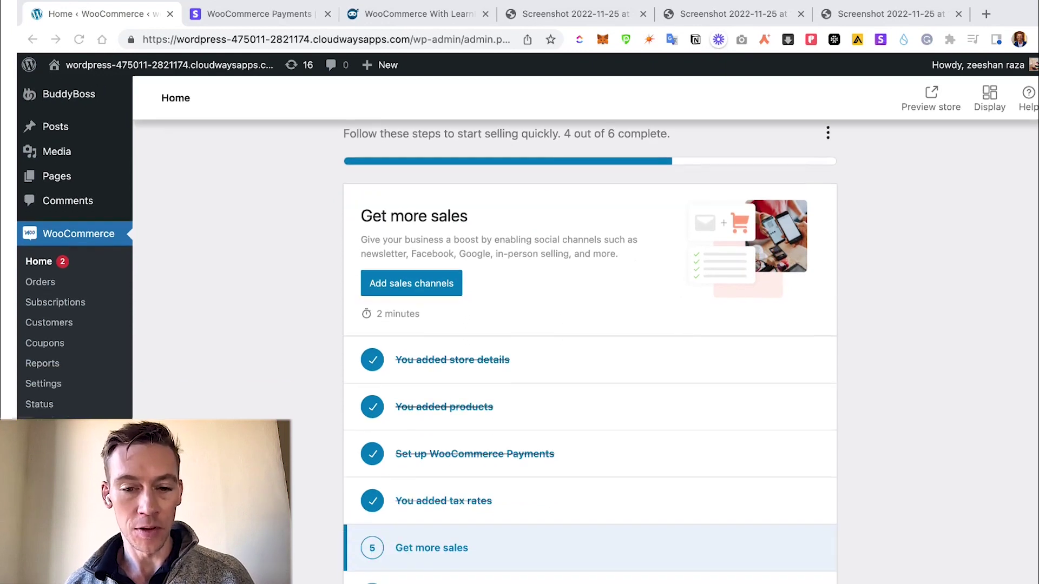
Step: Browse the 'Get more sales' marketing extensions, then go back to 'Personalize your store'
click(419, 549)
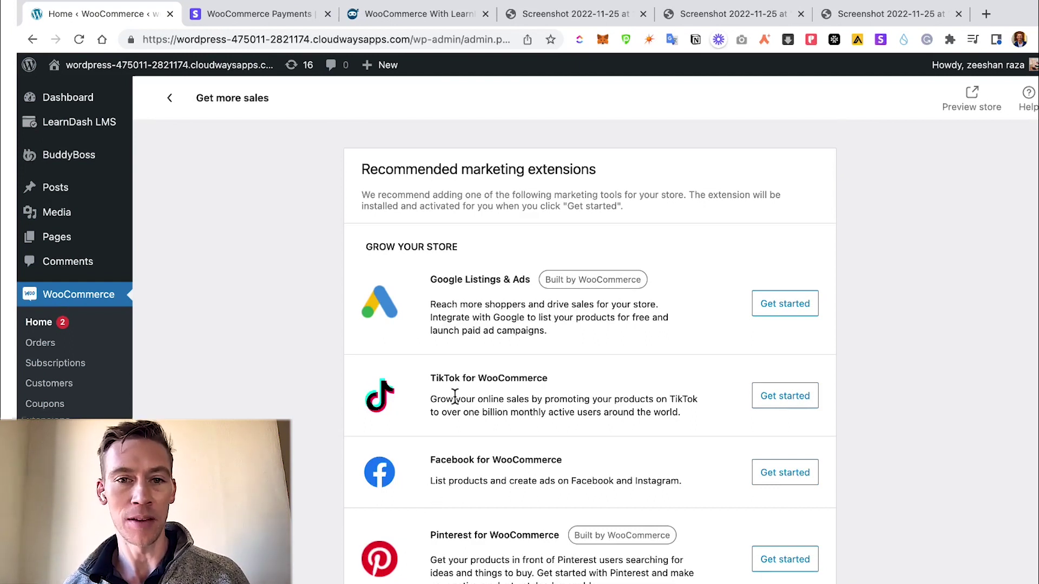
scroll(456, 385, down, 3)
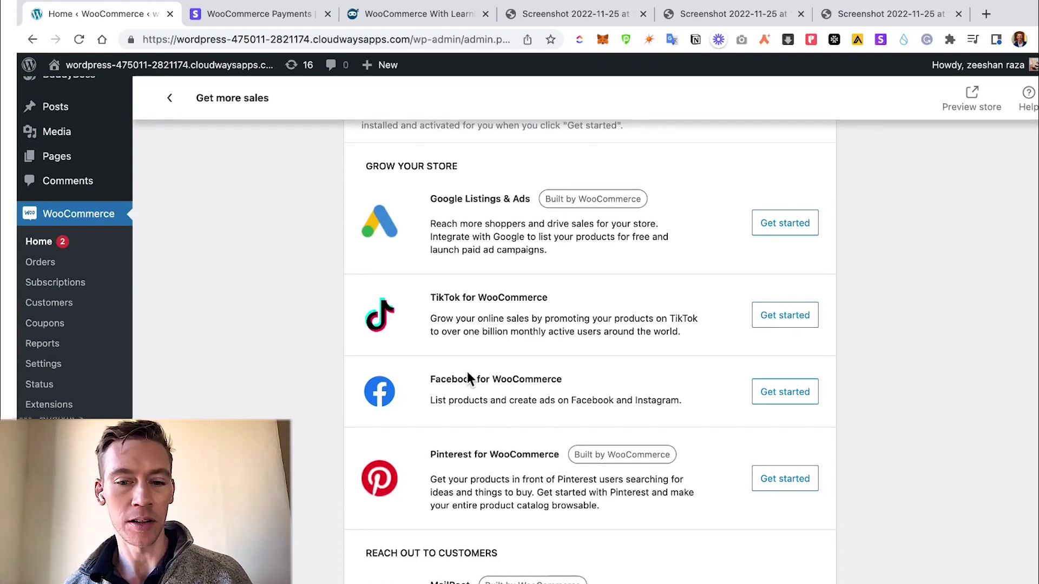
scroll(467, 368, down, 5)
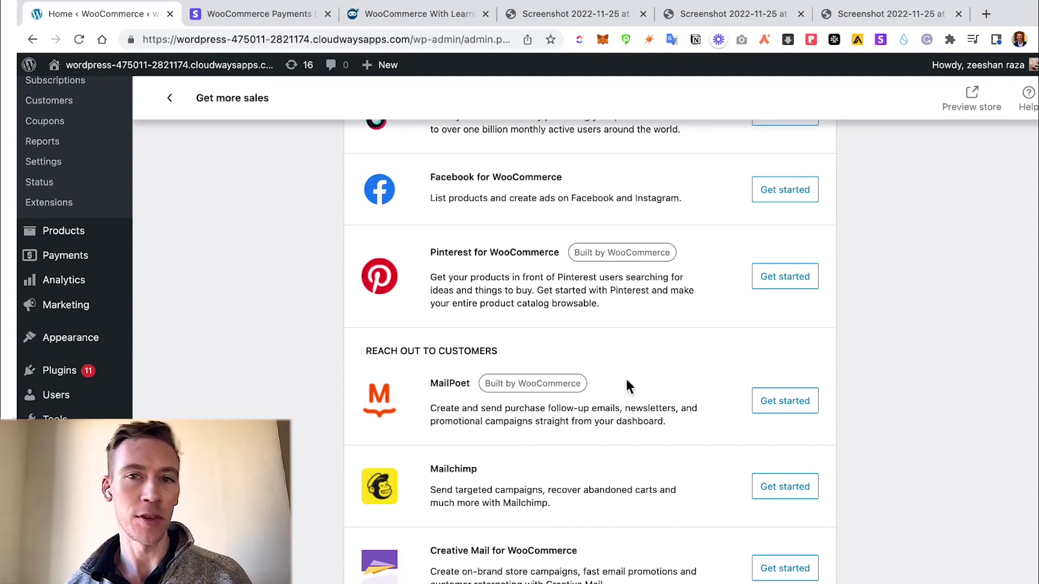
scroll(626, 377, up, 7)
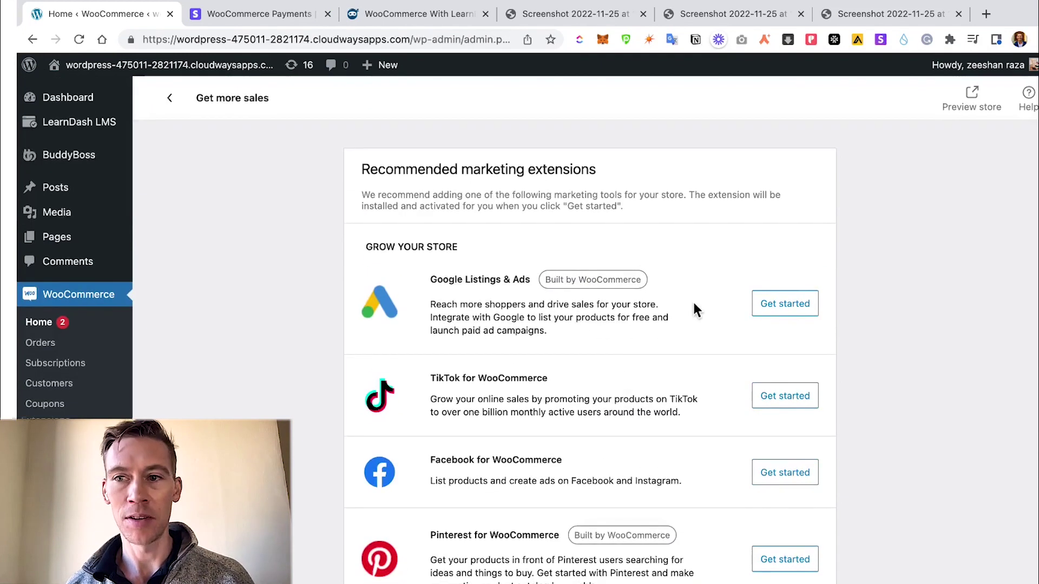
scroll(603, 318, down, 3)
scroll(604, 318, up, 3)
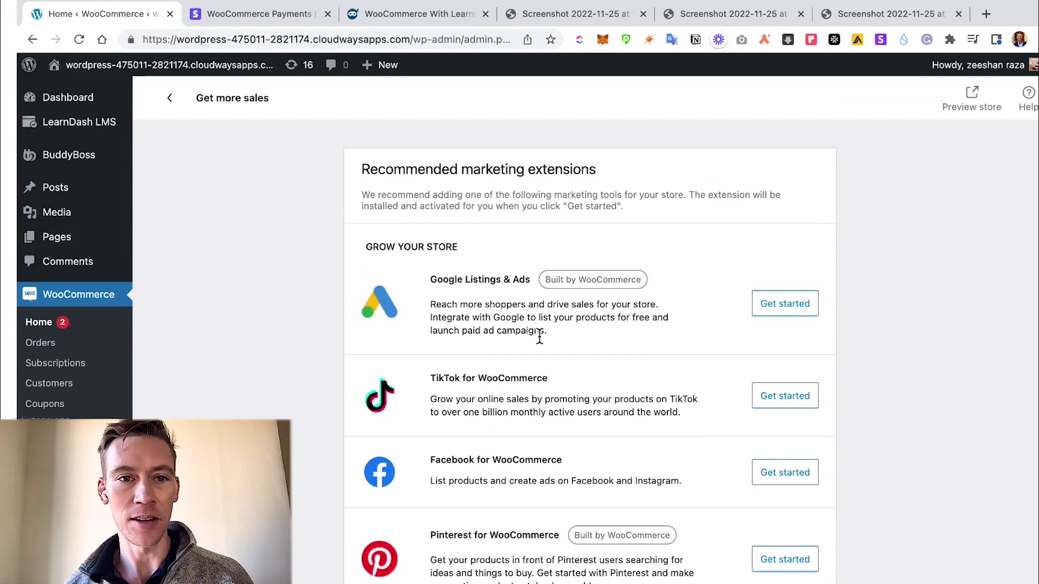
click(169, 98)
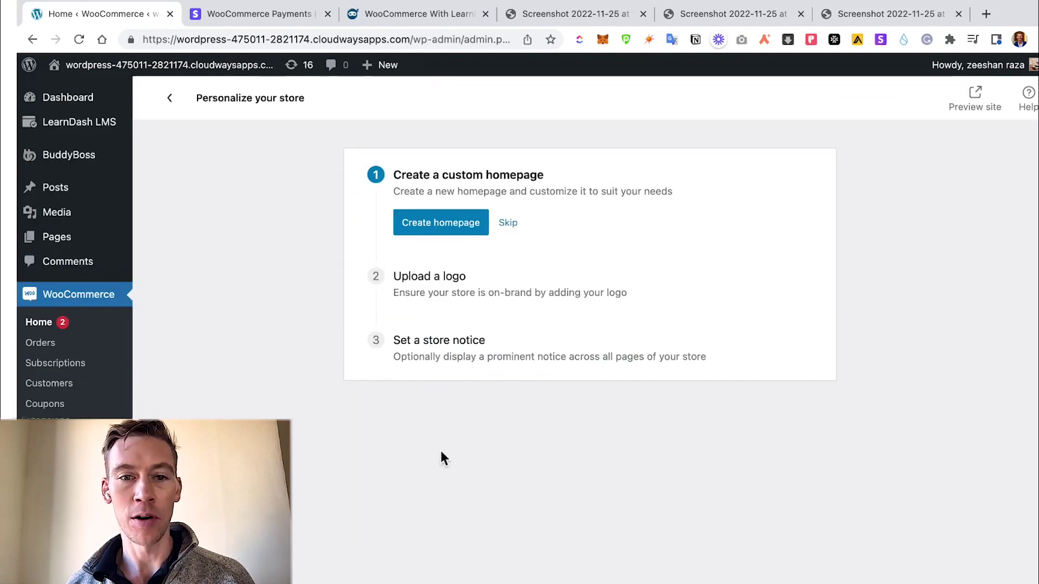
Step: Create the custom store homepage and set the example image as the store logo
click(436, 230)
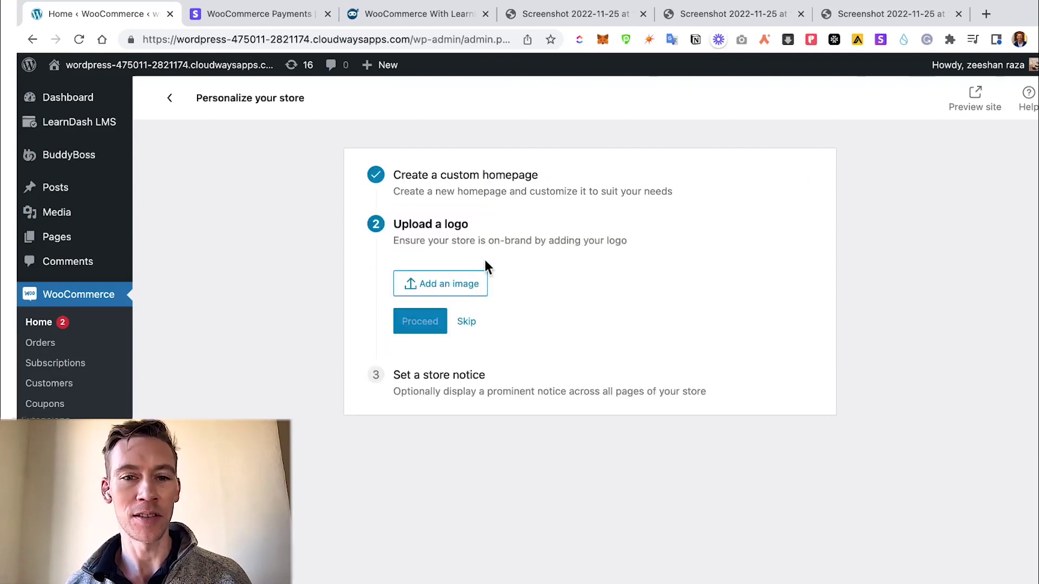
click(445, 287)
click(306, 274)
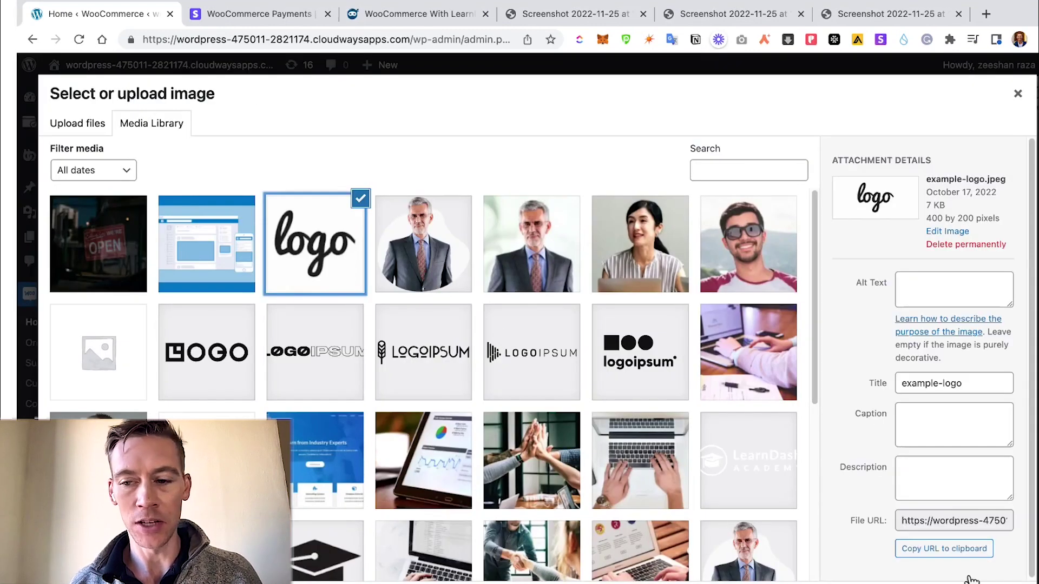
click(844, 559)
click(417, 361)
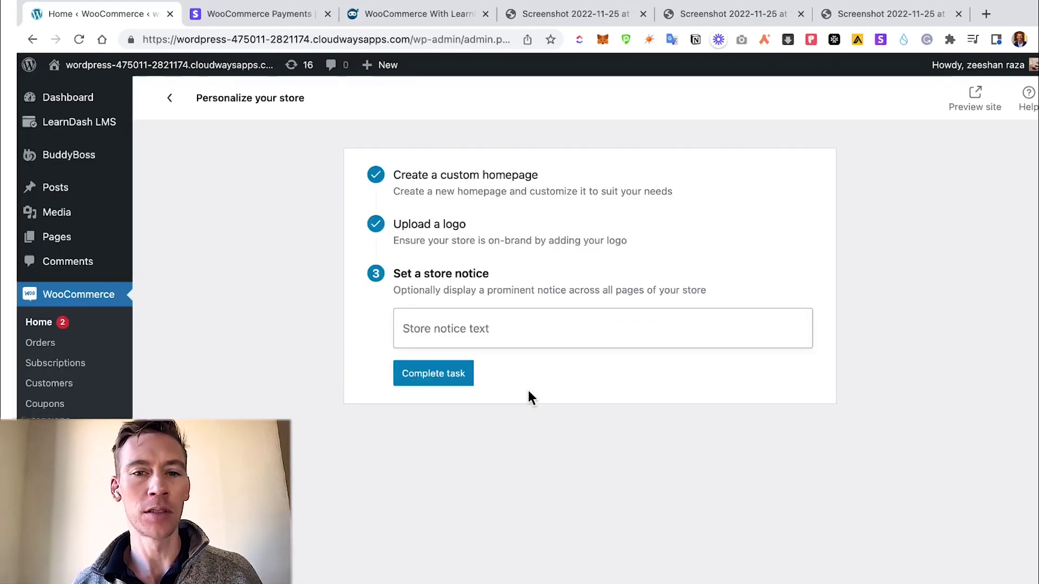
Step: Set the store notice to 'Welcome, please buy now' and complete the task
click(502, 334)
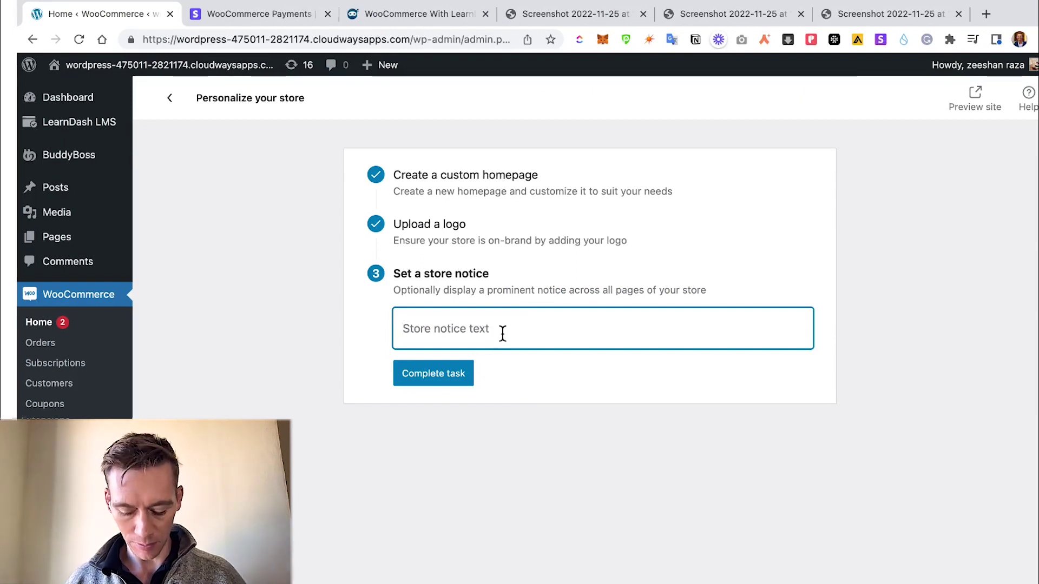
text(WeW)
key(BackSpace)
text(lcome, please buy now)
click(466, 377)
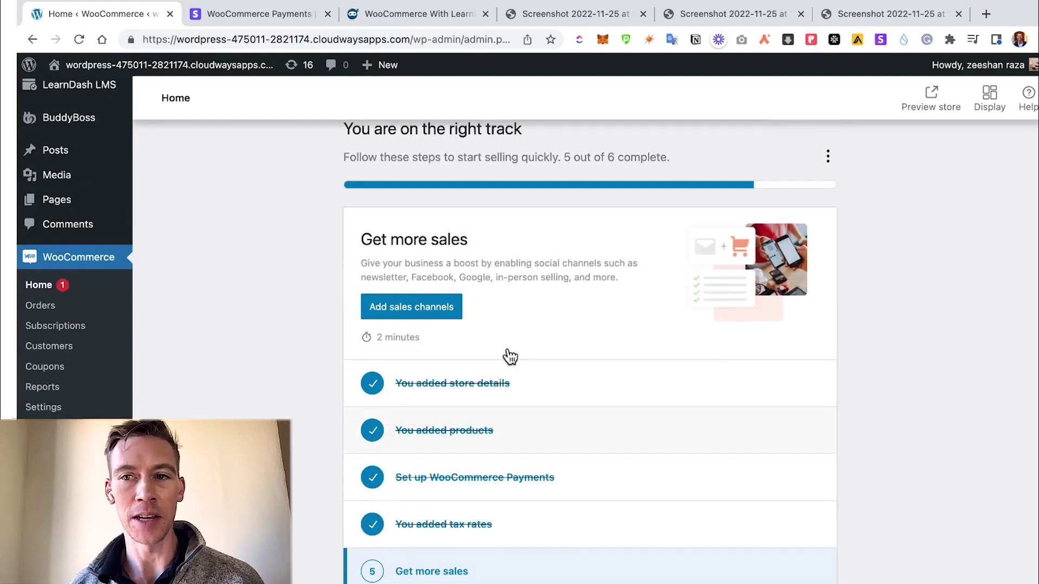
Step: Start the multi-currency setup from the Home inbox and review the suggested currencies
scroll(505, 355, down, 5)
scroll(590, 325, down, 5)
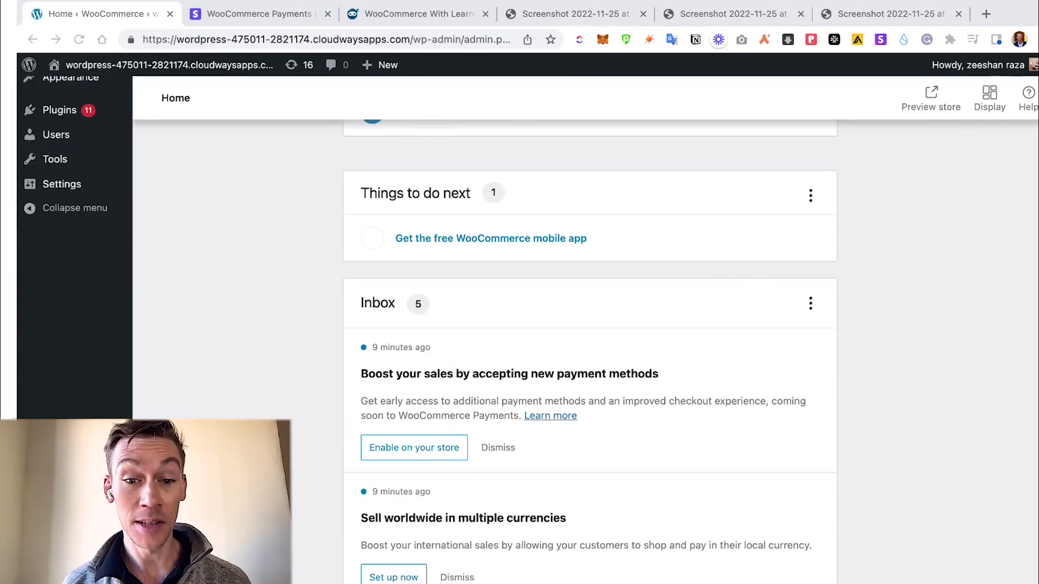
scroll(590, 325, down, 3)
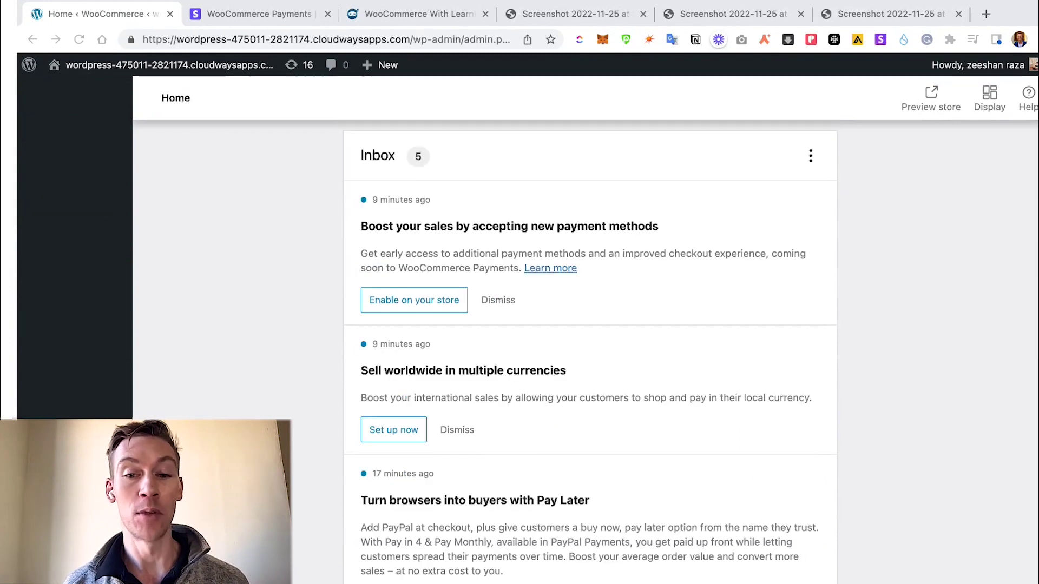
click(393, 430)
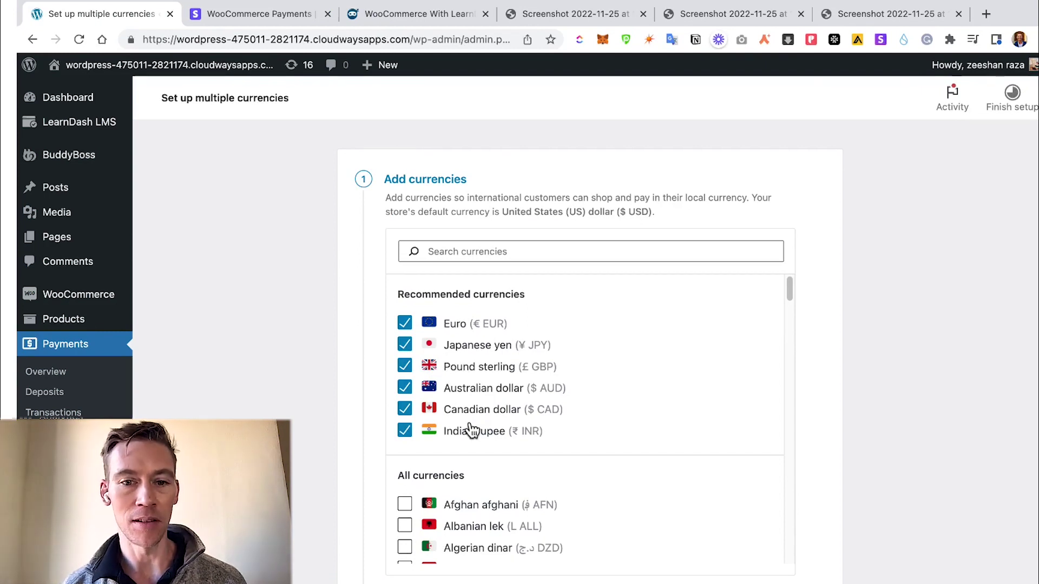
scroll(471, 431, down, 2)
scroll(452, 372, up, 2)
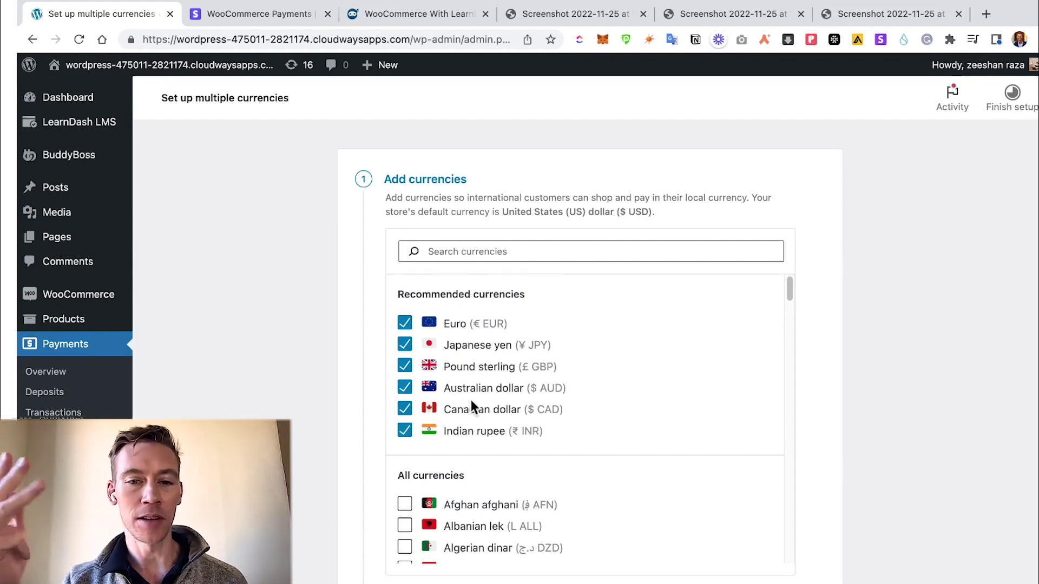
scroll(471, 400, down, 10)
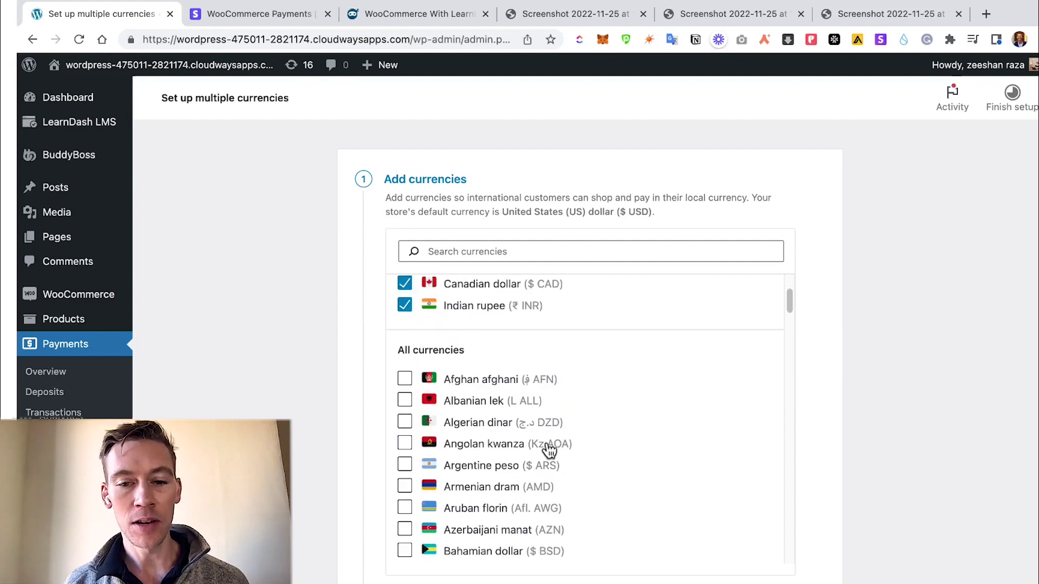
scroll(522, 402, down, 8)
scroll(522, 401, up, 8)
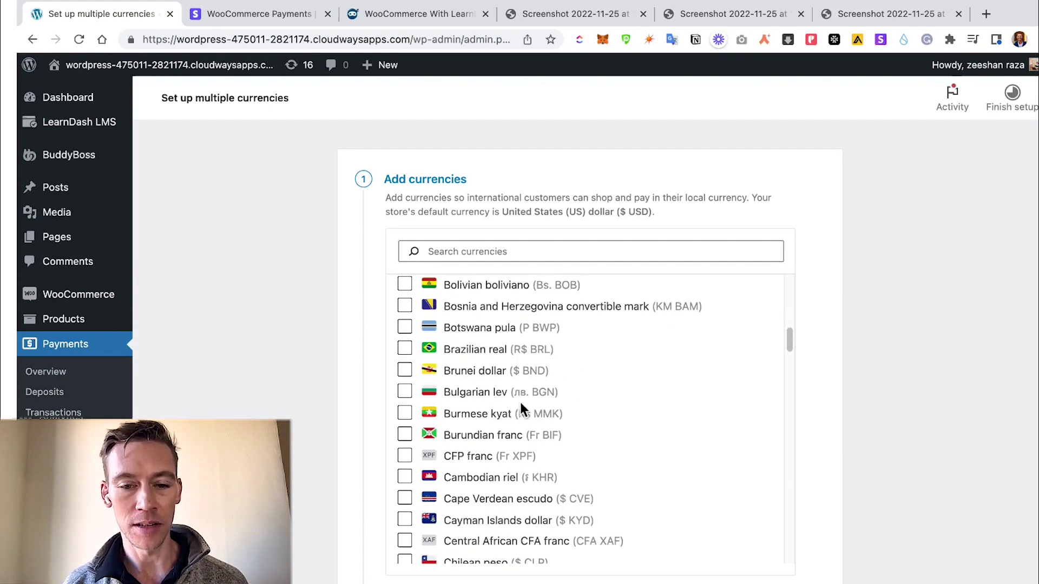
scroll(471, 413, down, 2)
scroll(479, 498, down, 2)
Step: Add EUR, JPY, GBP, AUD, CAD and INR with automatic local-currency switching, then return home
click(449, 522)
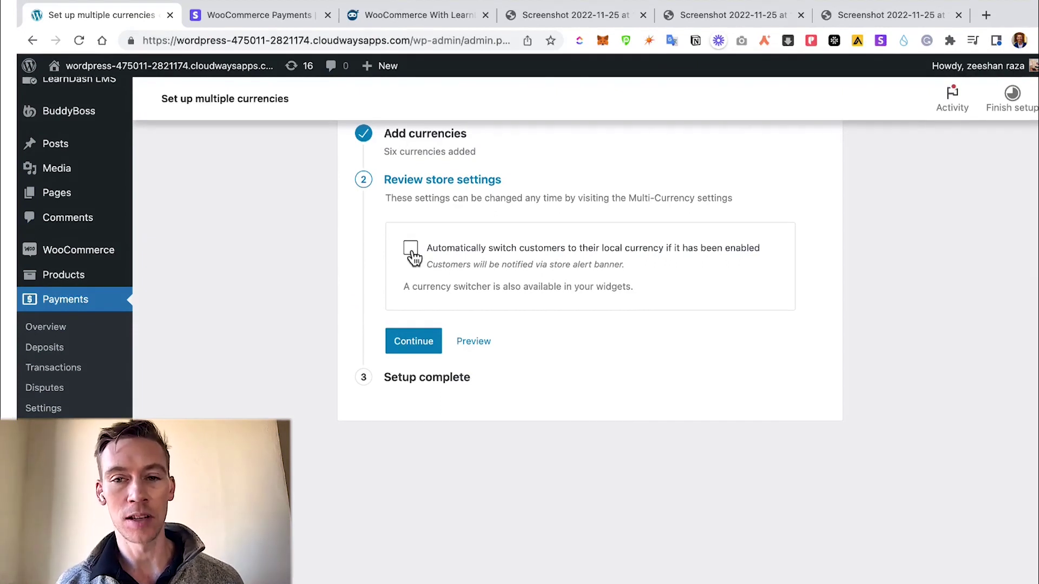
click(412, 250)
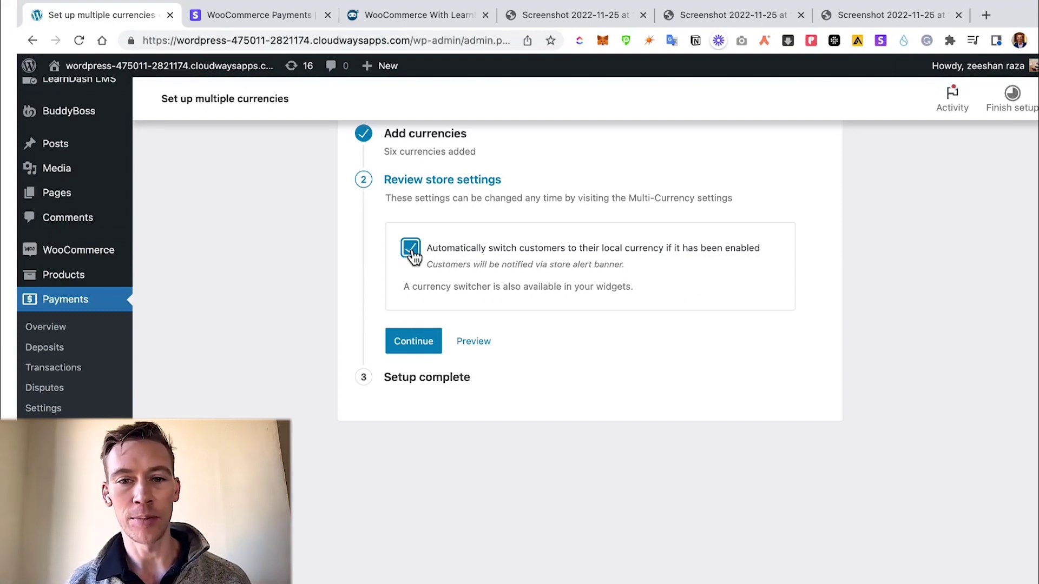
click(420, 347)
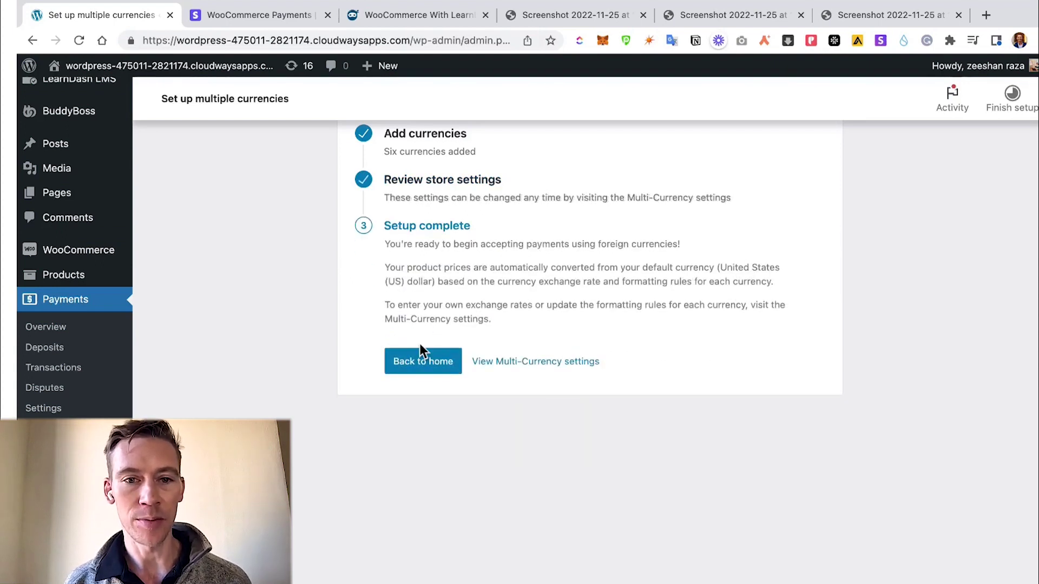
click(422, 363)
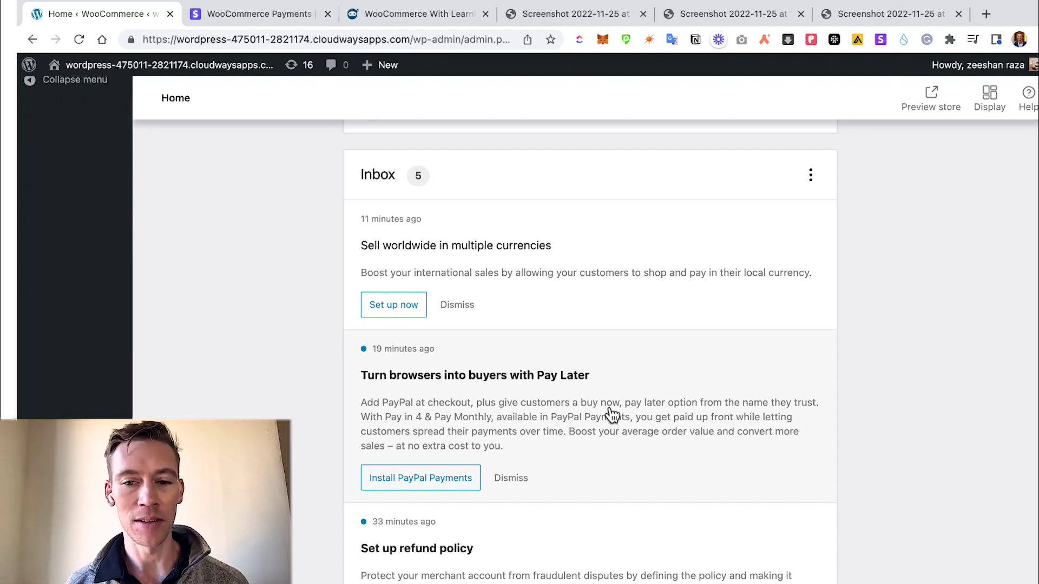
Step: Open the PayPal Payments extension page from the inbox's Pay Later card
click(433, 481)
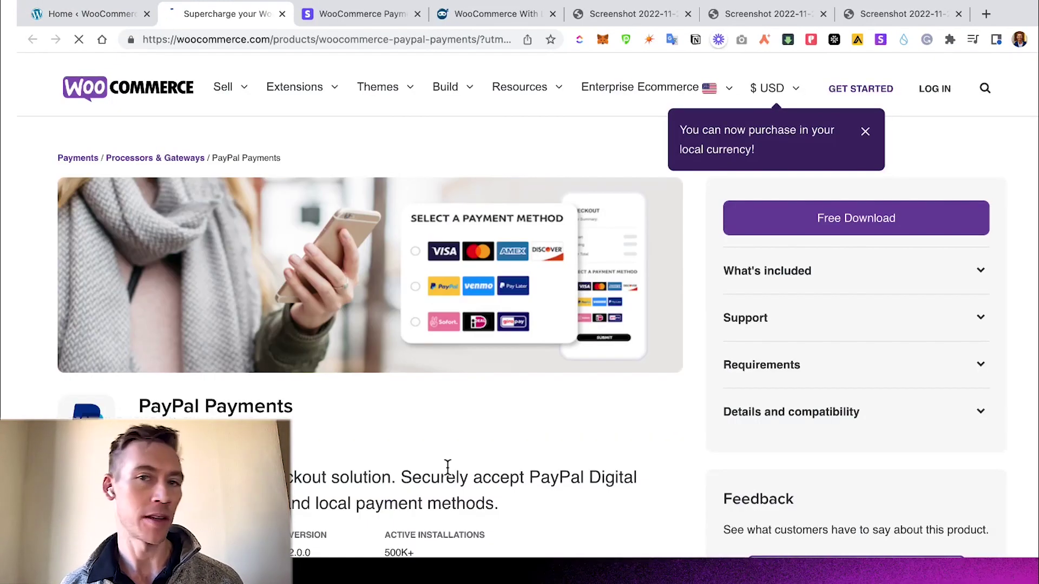
Step: Scroll through the PayPal Payments product page, then return to the store admin tab
scroll(448, 467, down, 7)
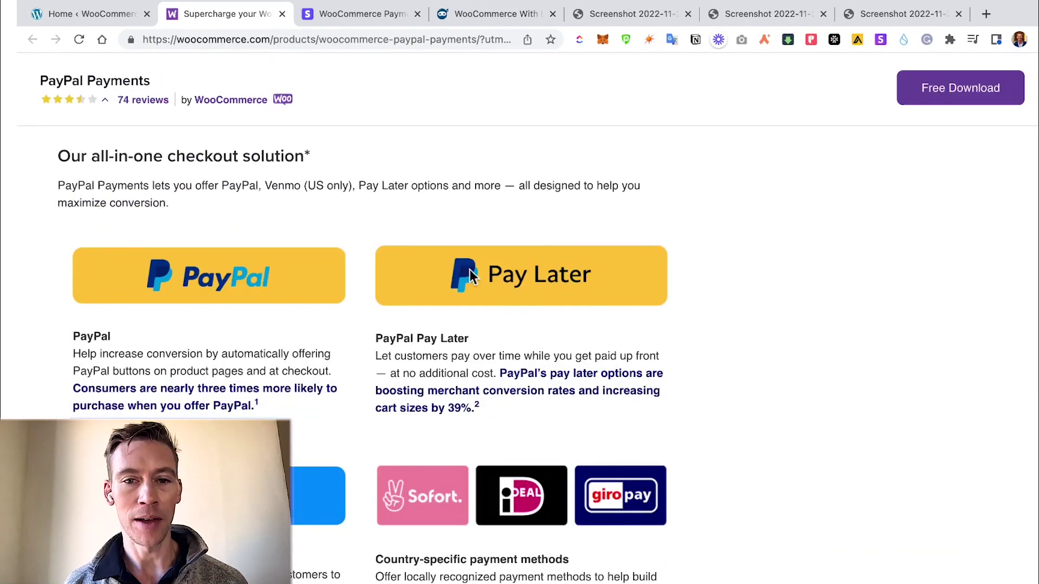
scroll(512, 292, up, 1)
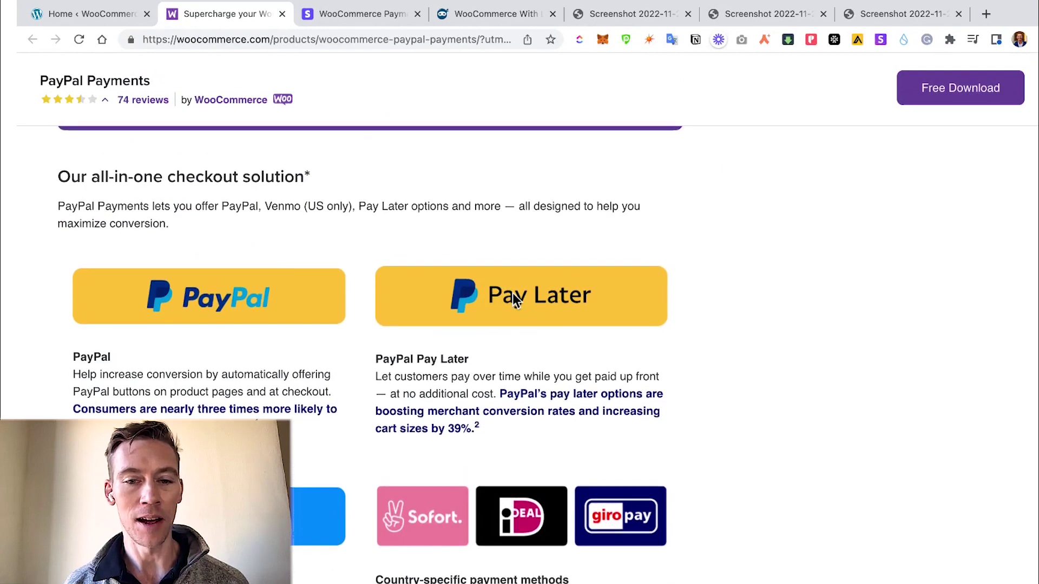
scroll(512, 293, down, 5)
scroll(512, 293, up, 15)
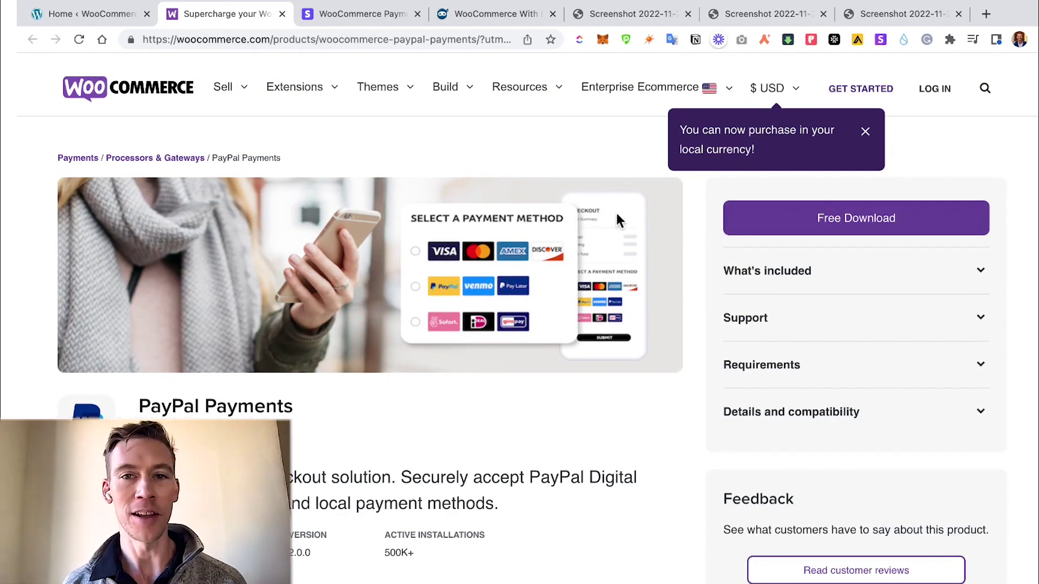
key(ctrl+shift+Tab)
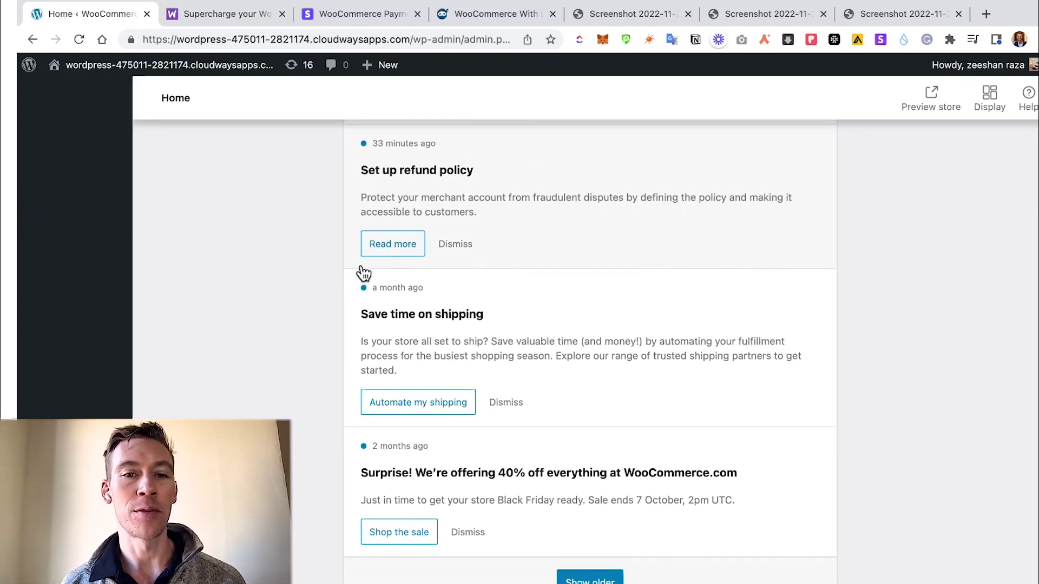
Step: Read the refund documentation and the 30-Day Money-Back Guarantee refund policy page
click(394, 250)
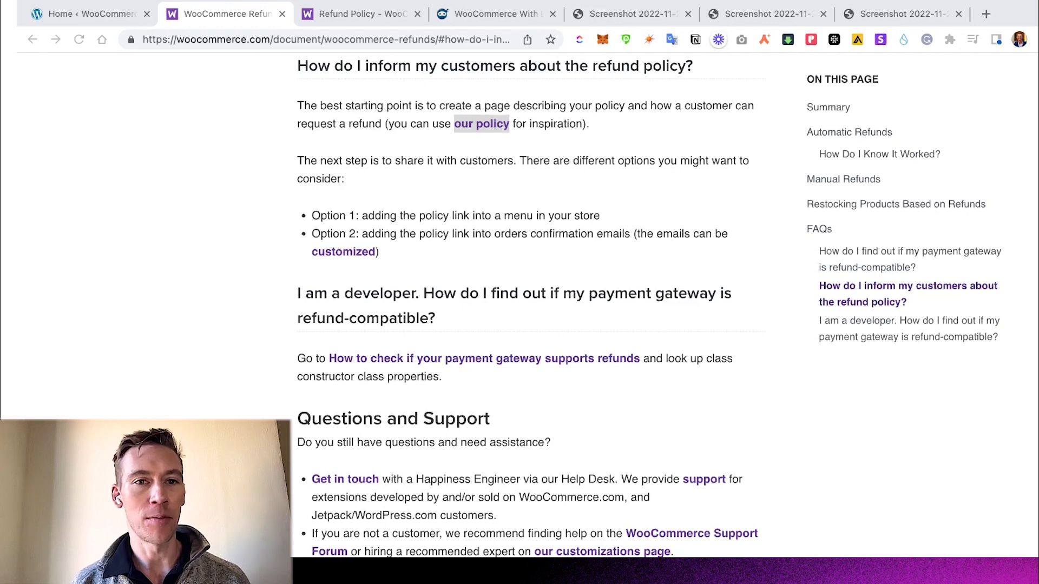
click(362, 14)
drag(171, 244, 541, 248)
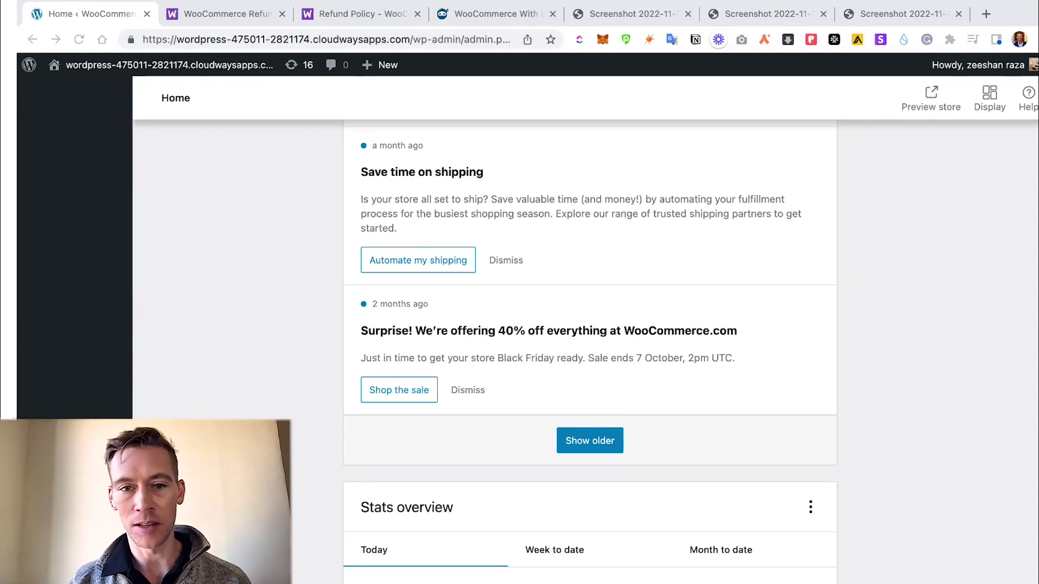
Step: Open the Shipping, Delivery and Fulfillment extensions store and scroll through its 66 extensions
click(410, 261)
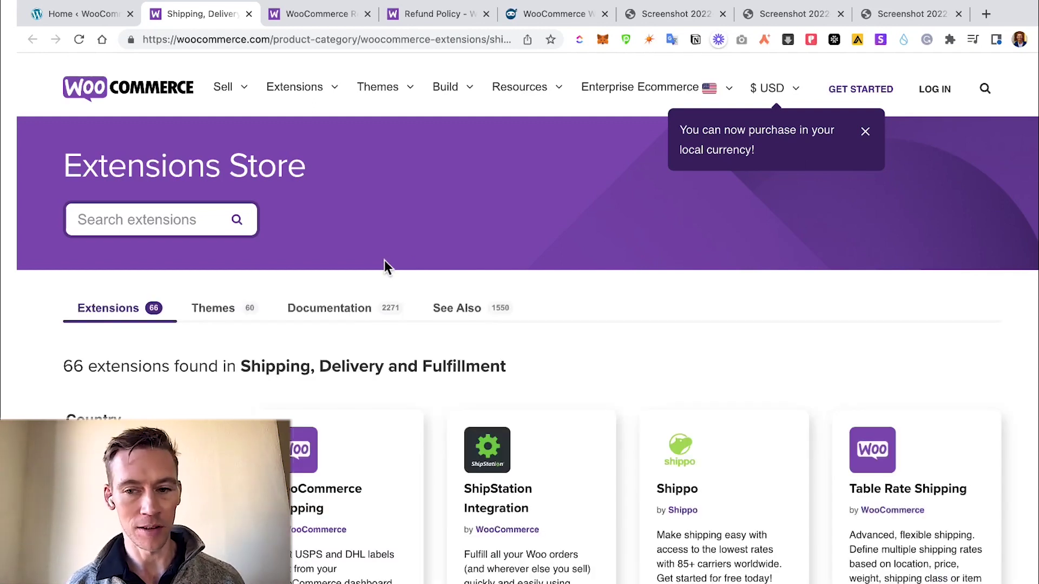
scroll(362, 323, down, 4)
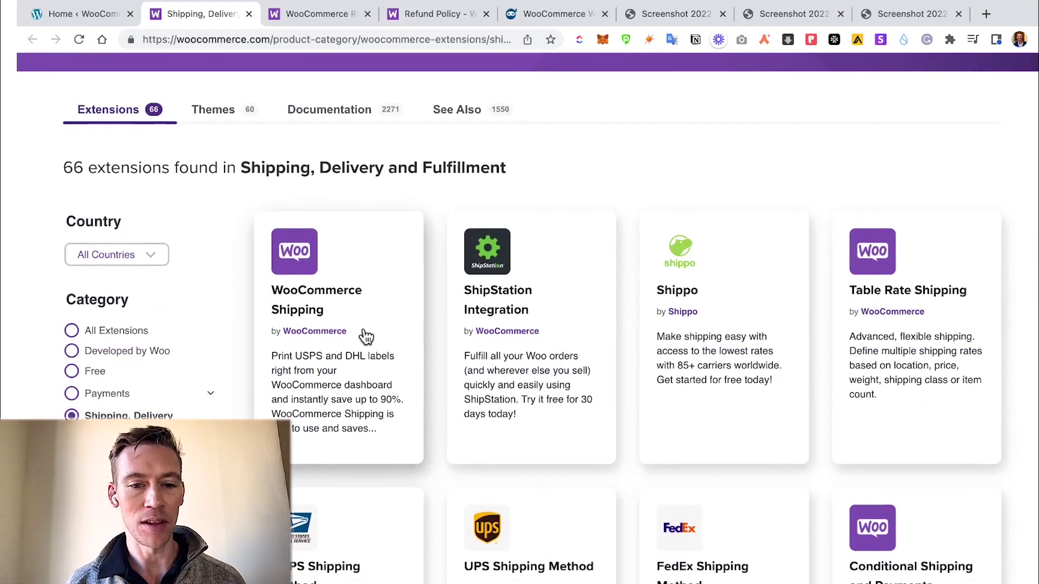
scroll(362, 306, down, 6)
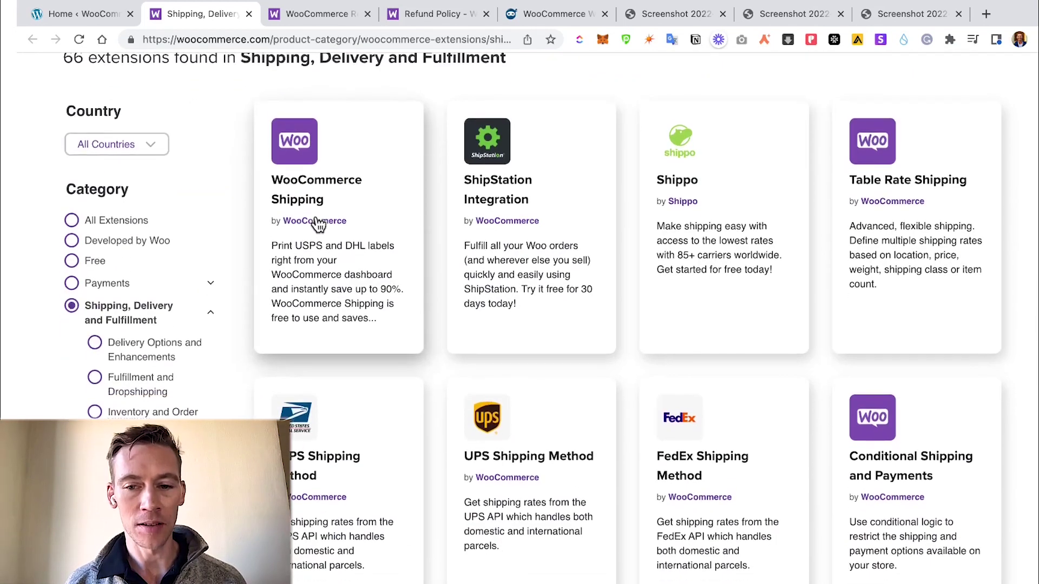
scroll(318, 223, down, 3)
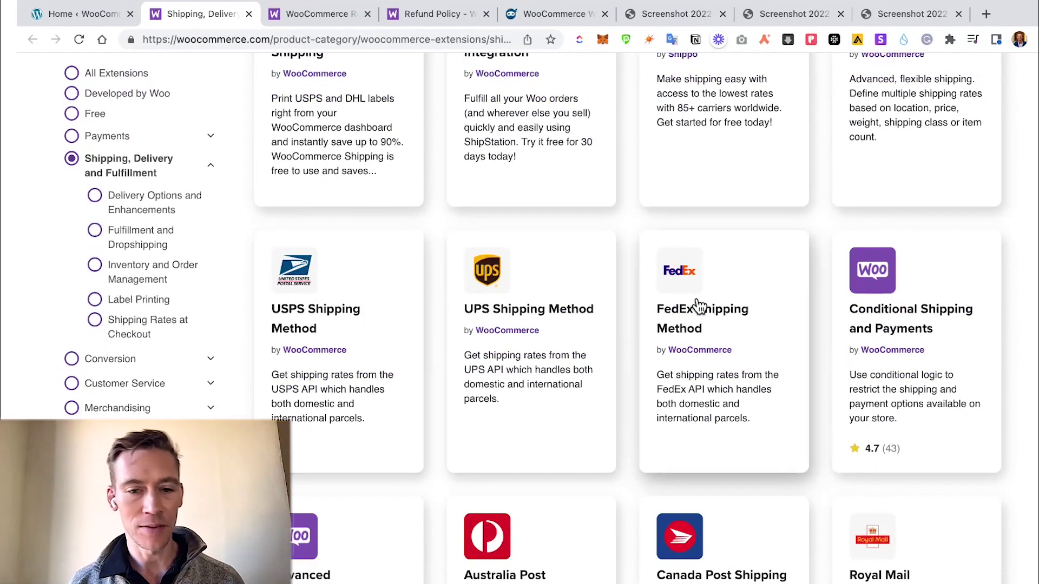
scroll(699, 306, down, 2)
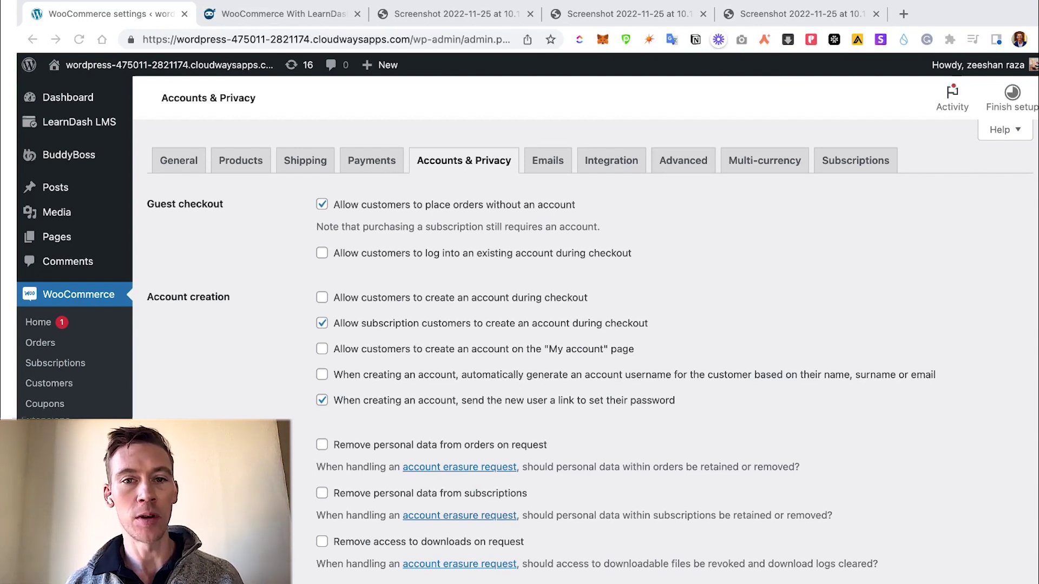
Step: Disable guest checkout; enable checkout login, account creation at checkout and My account, auto-generated usernames
click(321, 253)
click(322, 204)
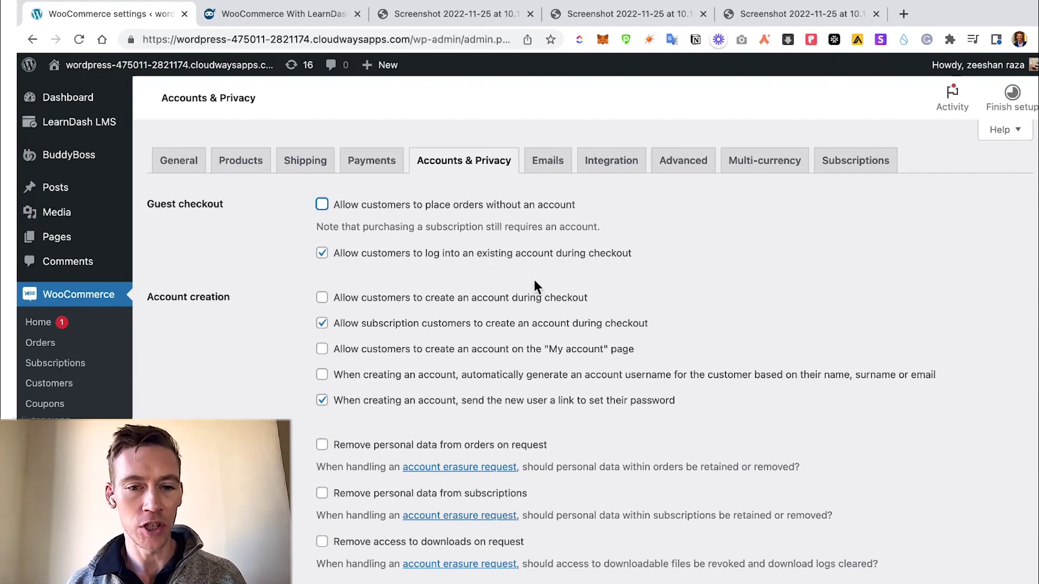
click(322, 297)
click(322, 323)
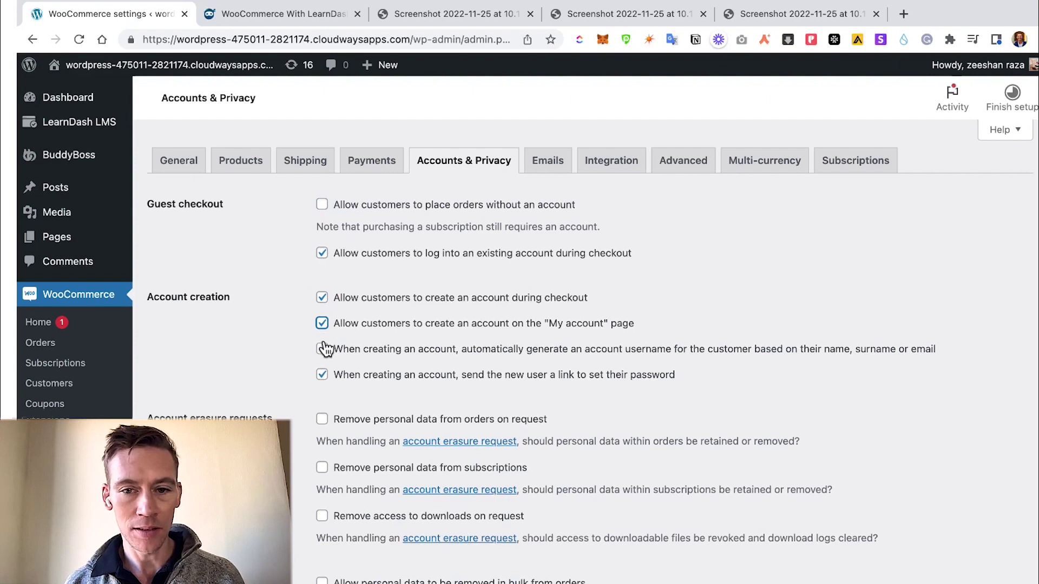
click(322, 349)
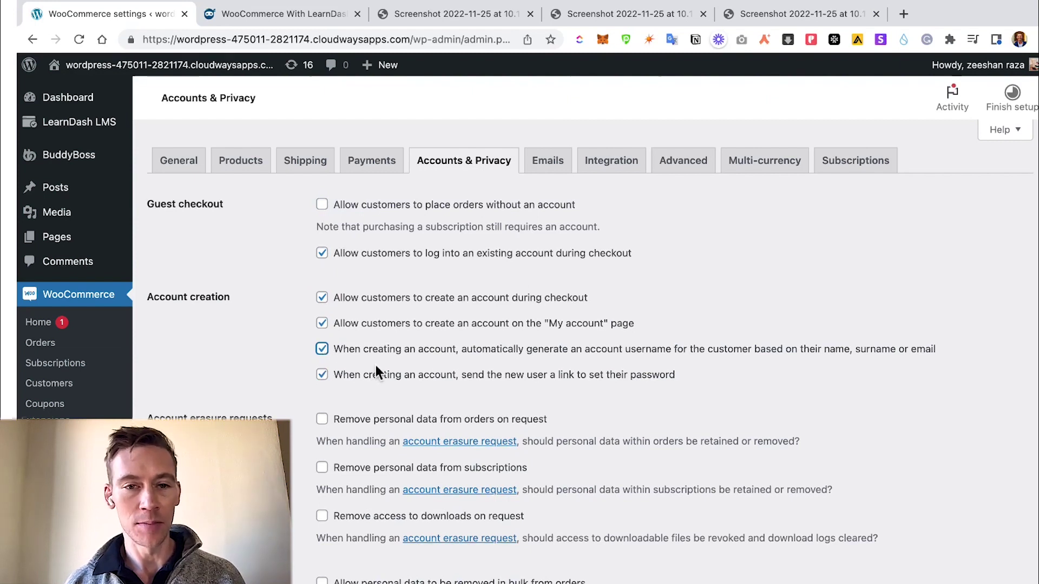
scroll(381, 333, down, 12)
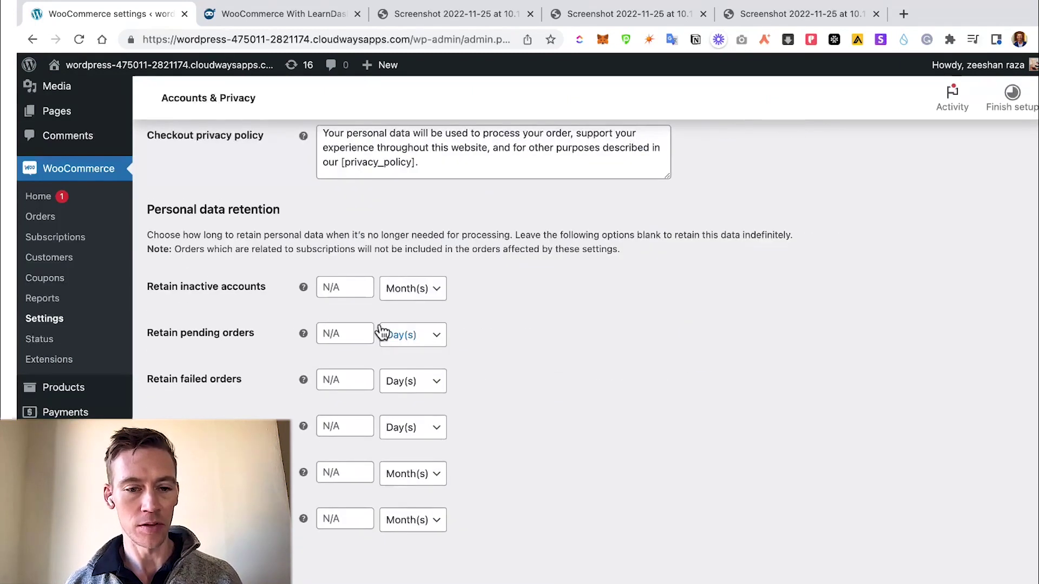
key(Return)
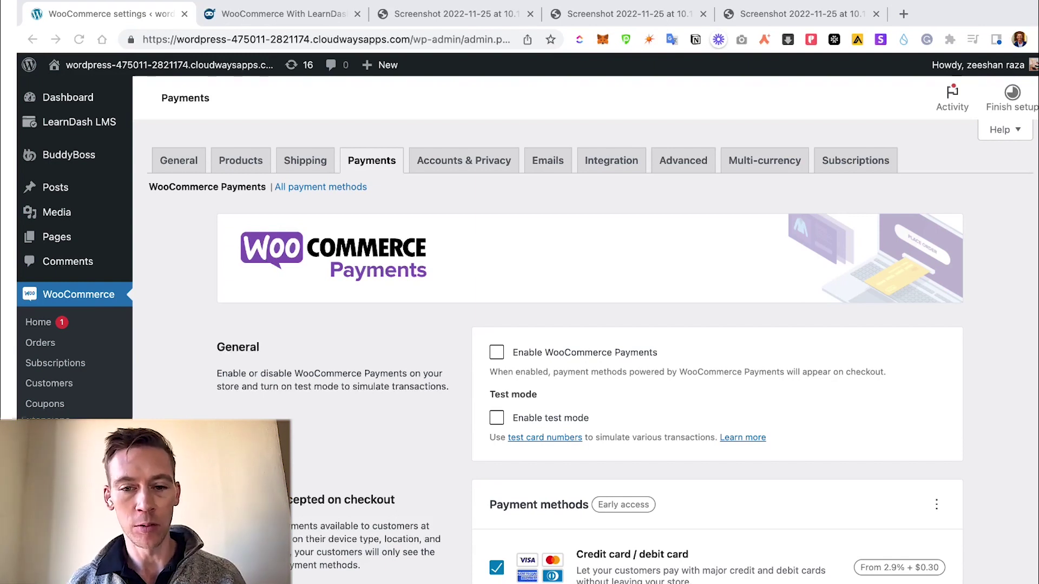
Step: Scroll through the WooCommerce Payments settings to review the accepted payment methods
scroll(525, 330, down, 5)
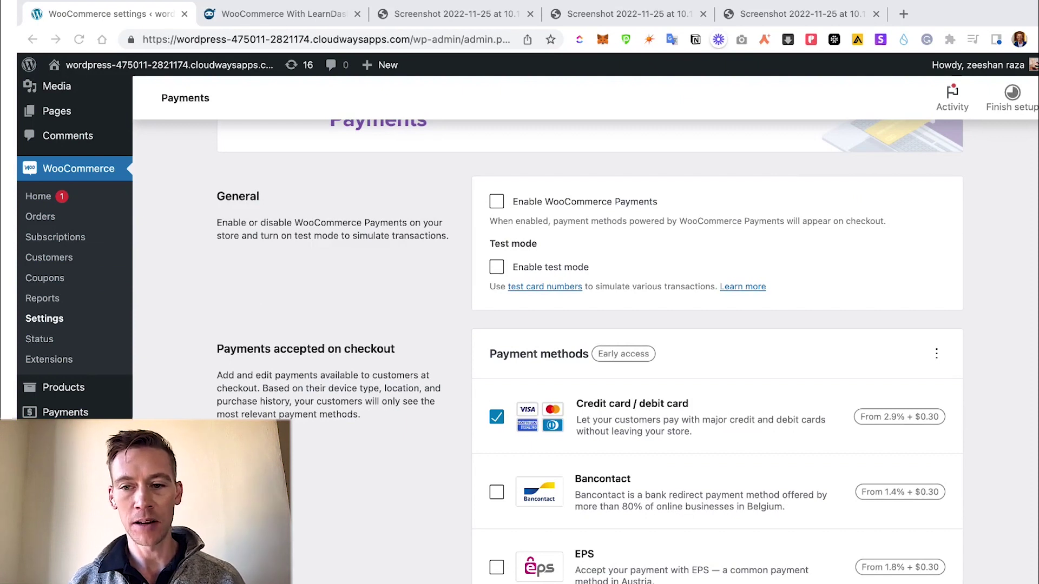
scroll(590, 351, down, 2)
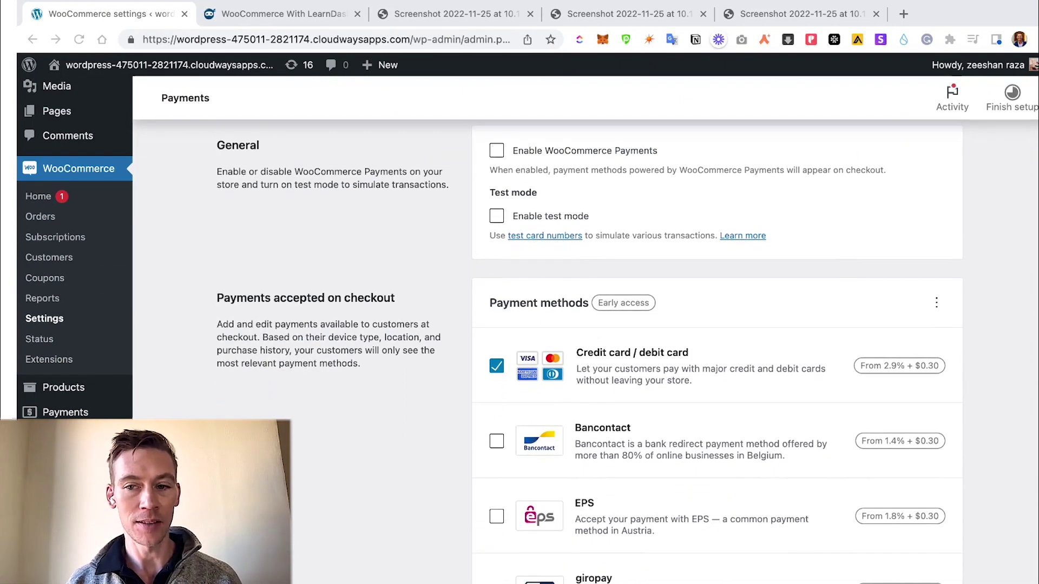
scroll(590, 351, down, 15)
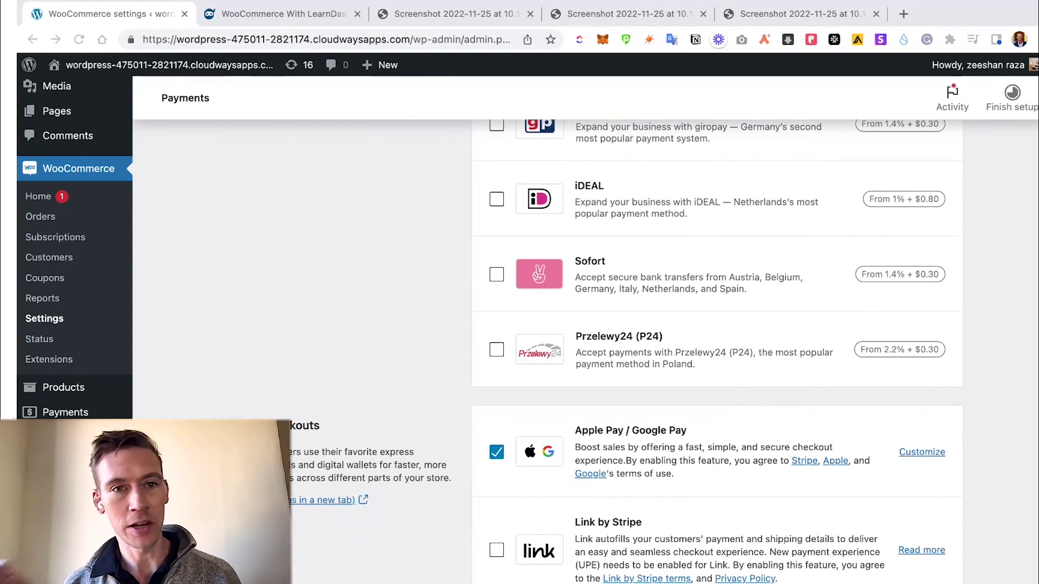
scroll(590, 352, down, 4)
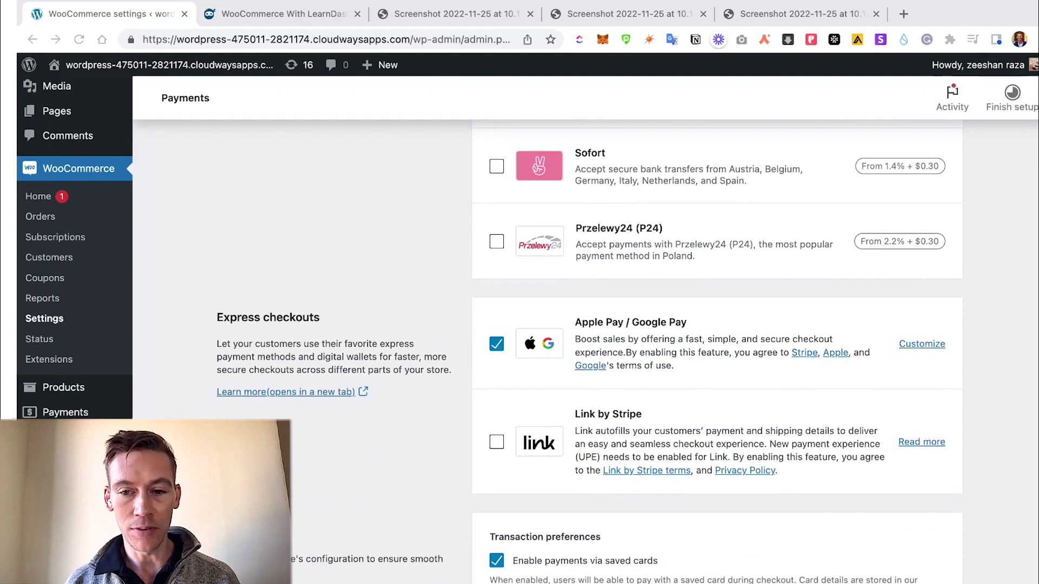
scroll(561, 440, down, 15)
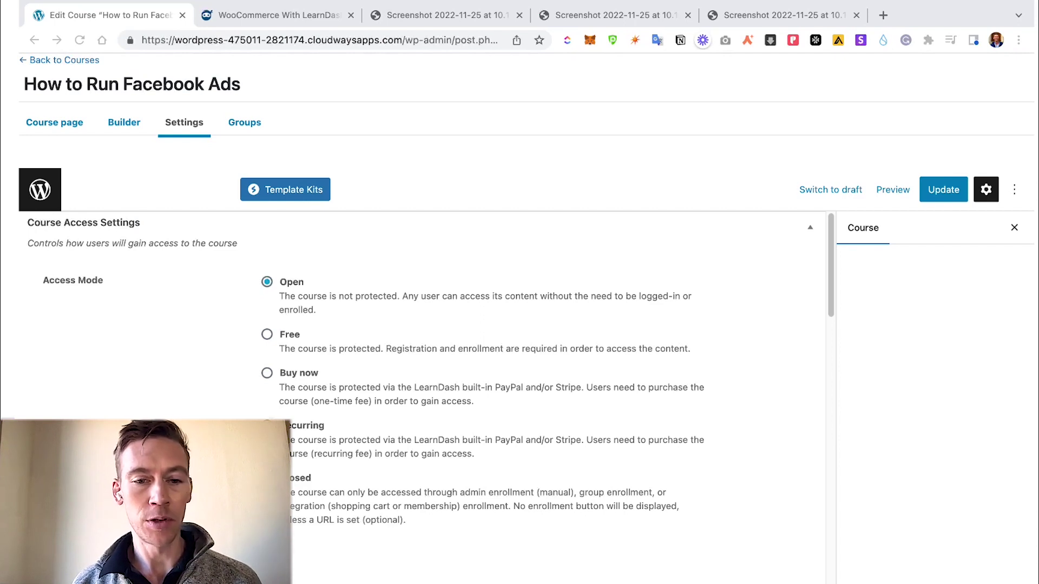
Step: Set 'How to Run Facebook Ads' to Closed, price 7, Button URL to the FB ads course product, and update
scroll(476, 379, down, 3)
click(267, 357)
click(483, 435)
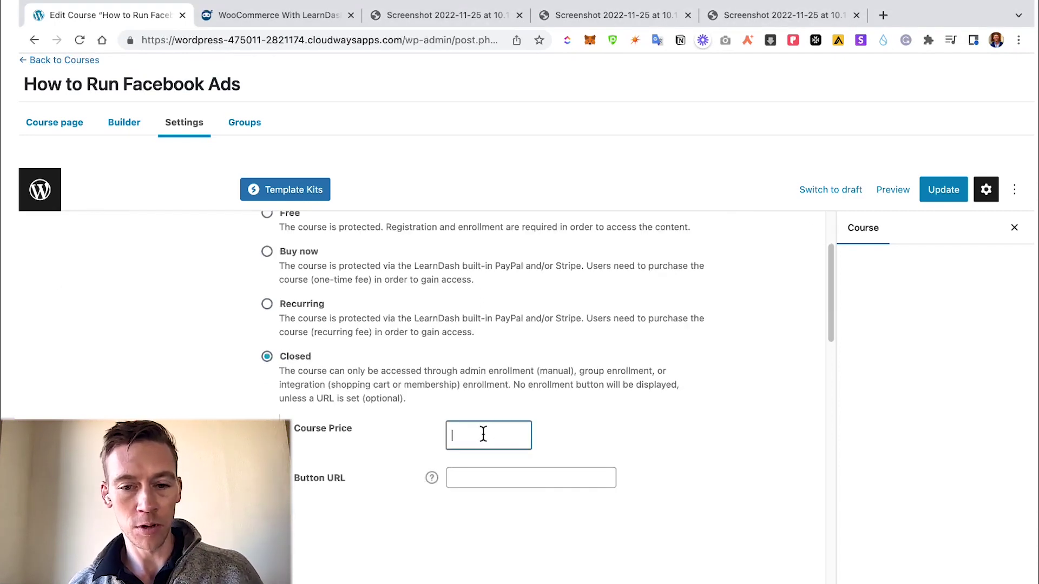
click(478, 481)
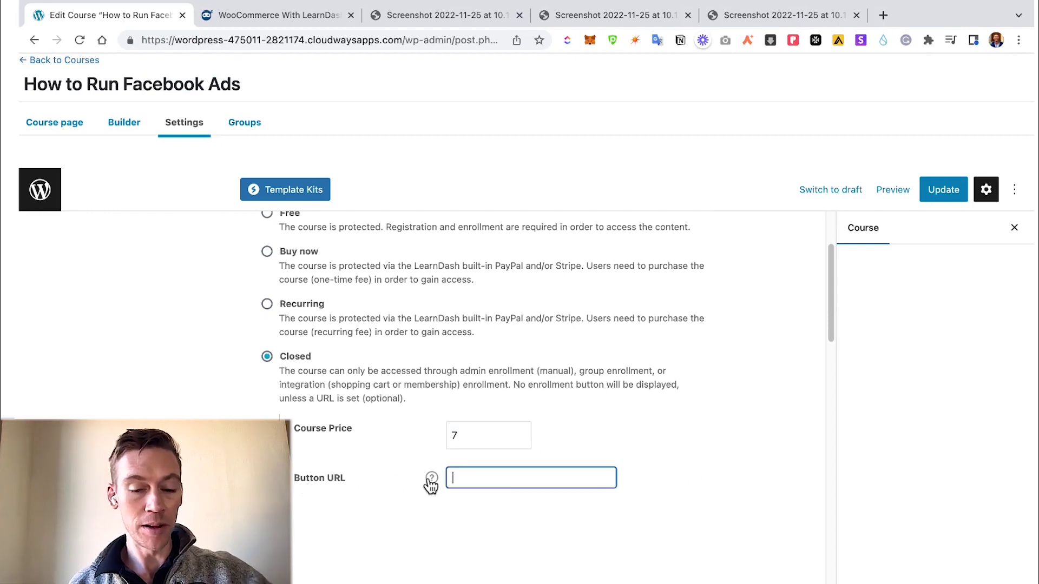
key(super+v)
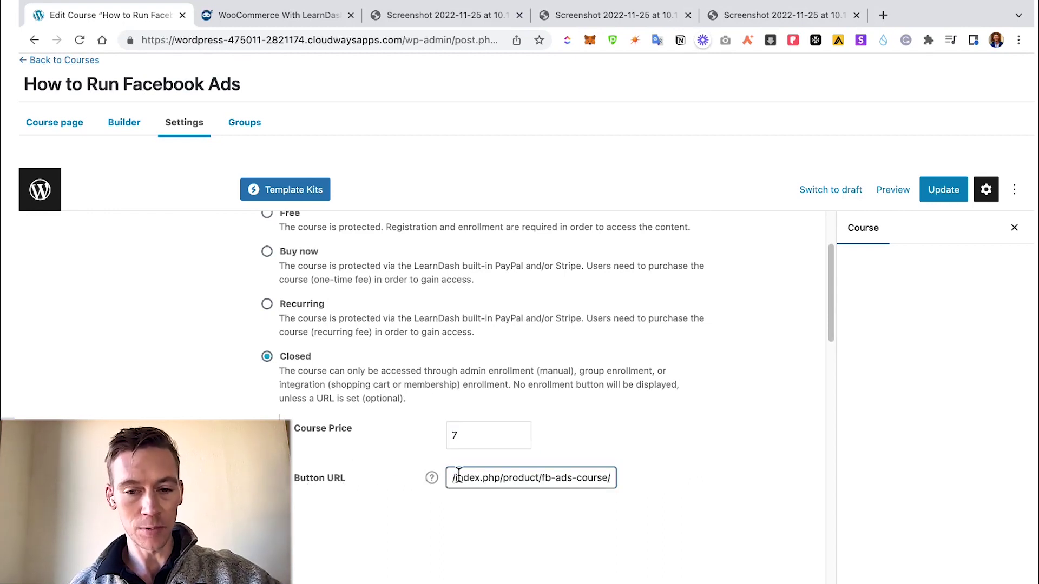
key(alt+Left)
key(alt+Left)
key(alt+Left)
key(alt+Left)
key(alt+Left)
key(alt+Left)
key(alt+Left)
key(alt+Left)
key(alt+Left)
key(alt+Left)
key(alt+Left)
key(alt+Left)
key(alt+Left)
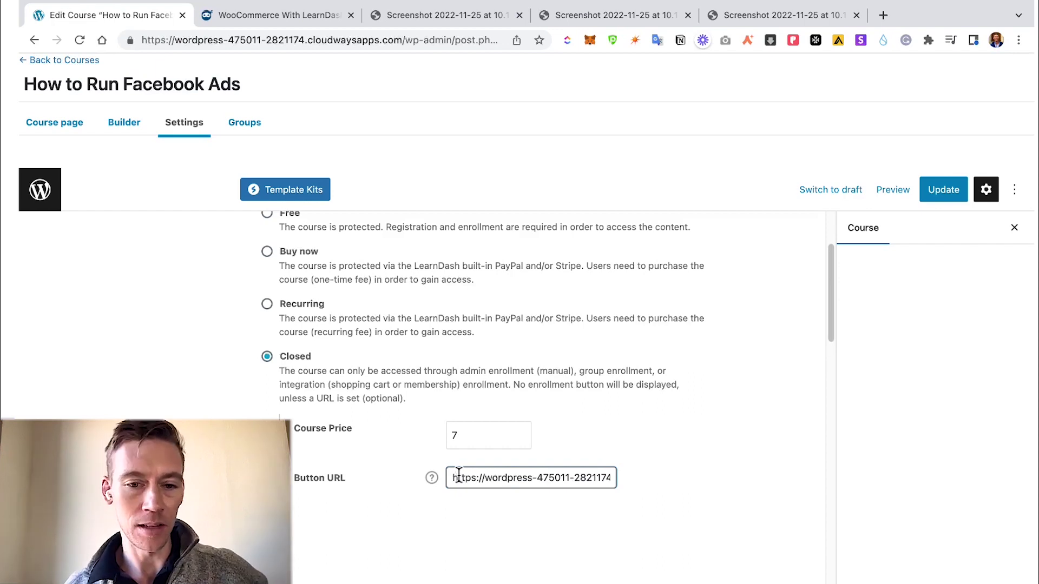
click(932, 193)
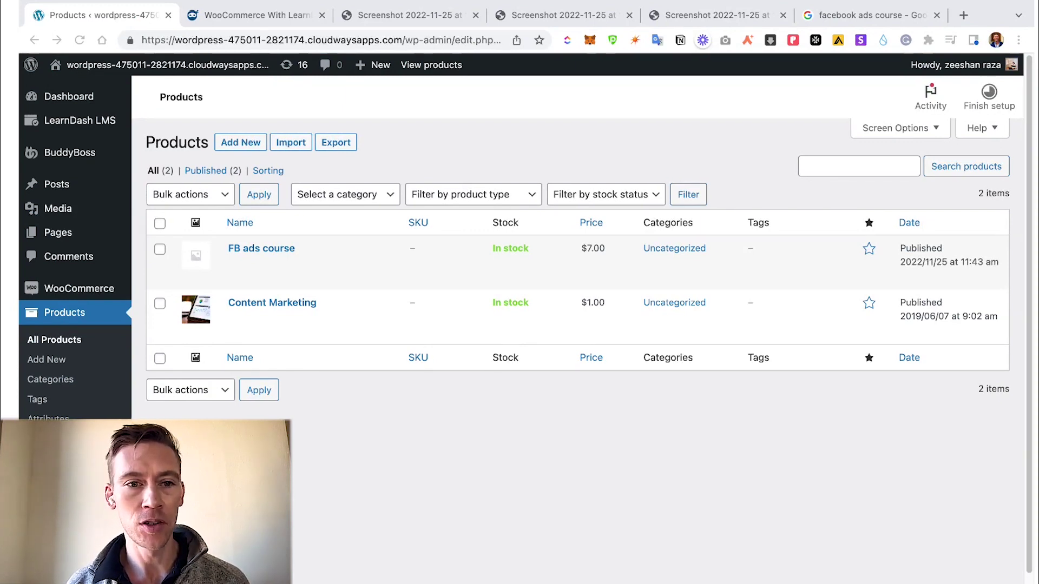
Step: Make the Facebook Ads picture the product image of the FB ads course
click(266, 249)
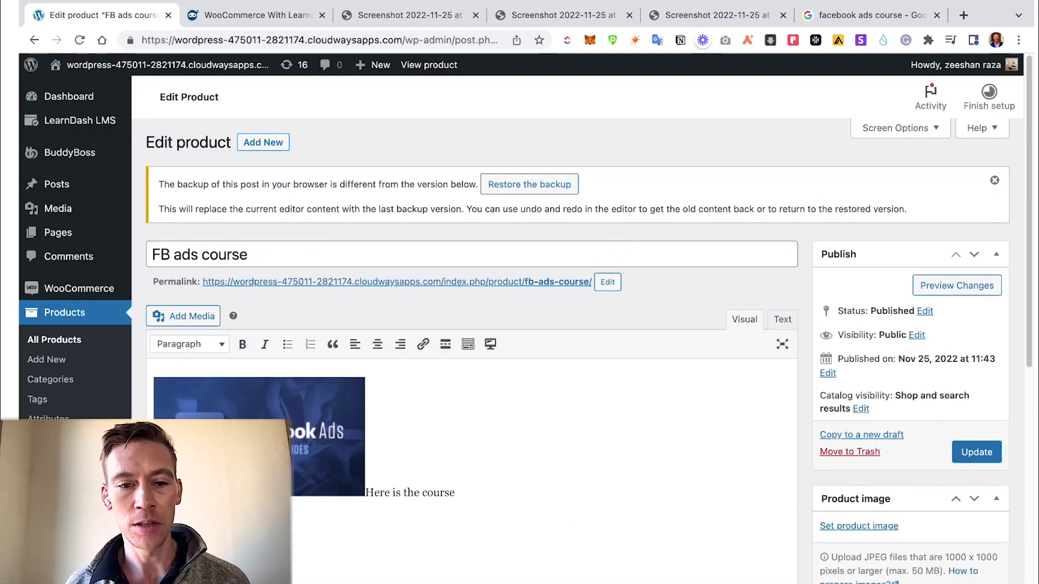
click(245, 415)
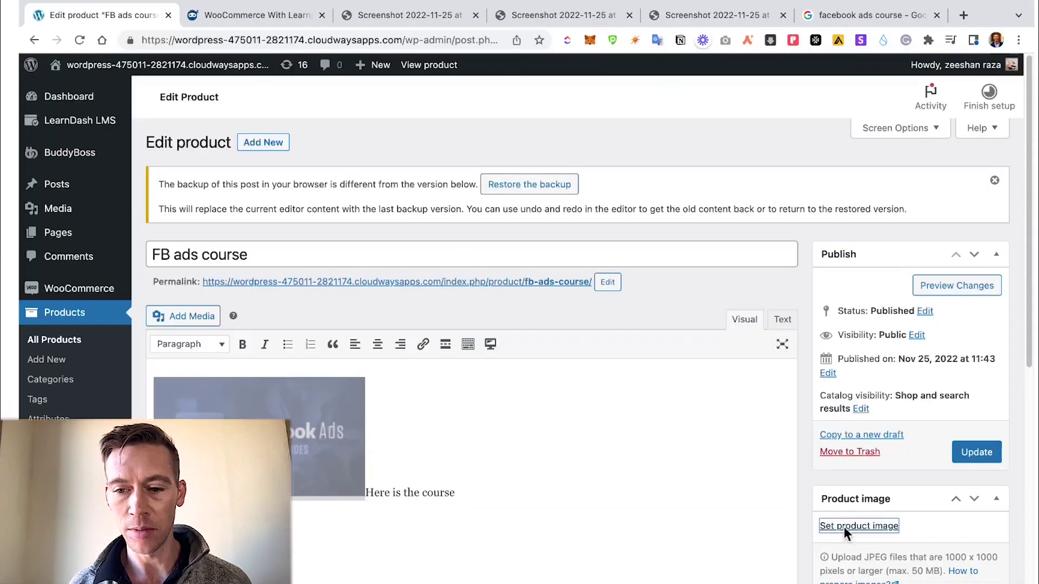
click(845, 527)
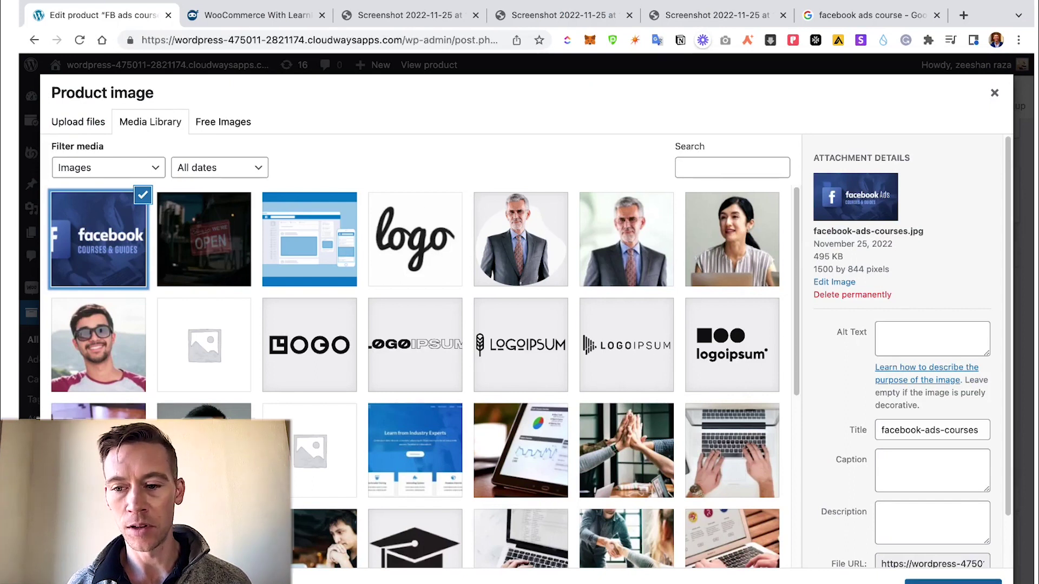
click(975, 582)
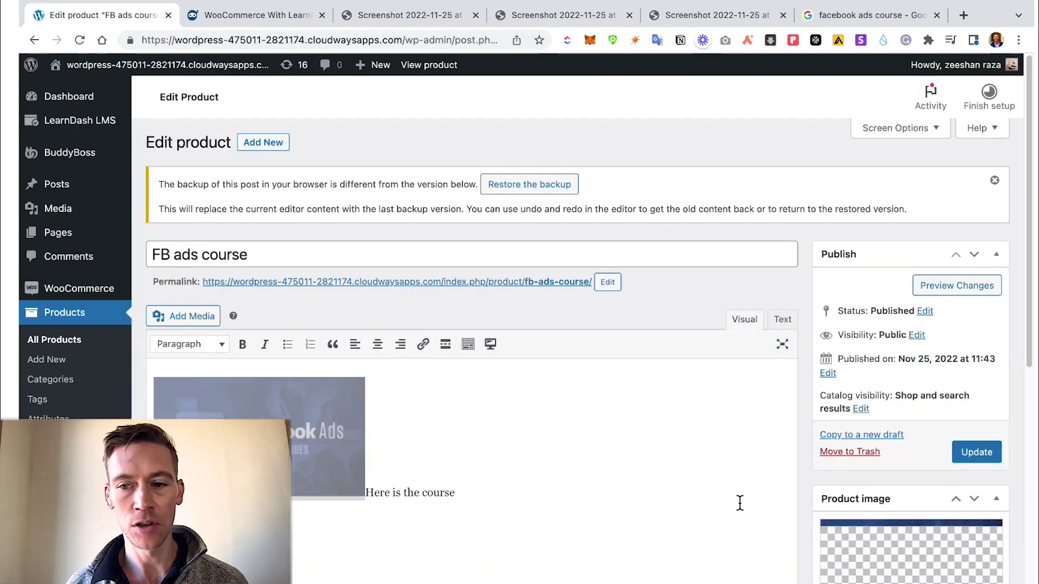
scroll(628, 427, down, 5)
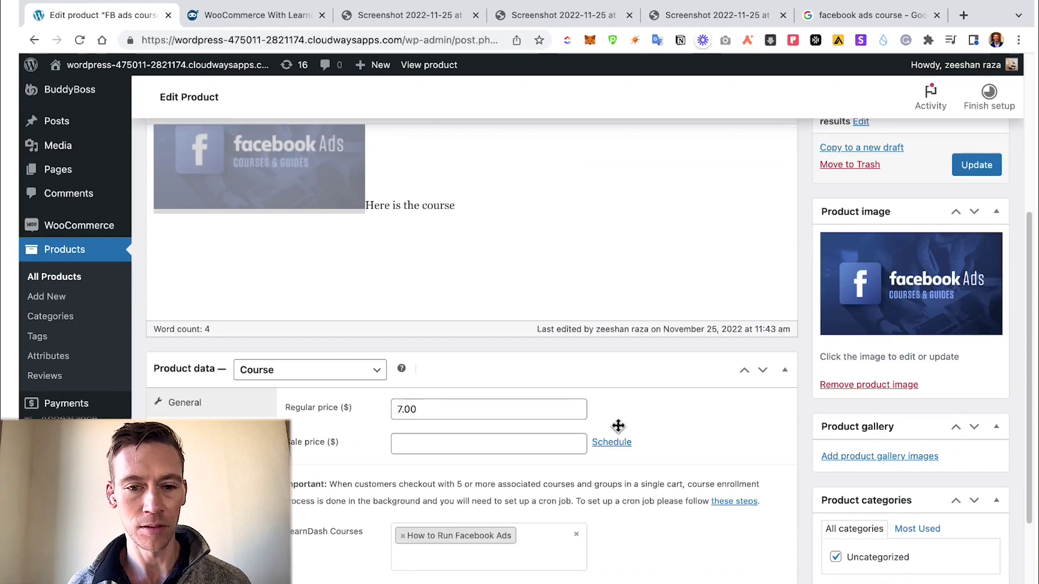
scroll(618, 423, up, 5)
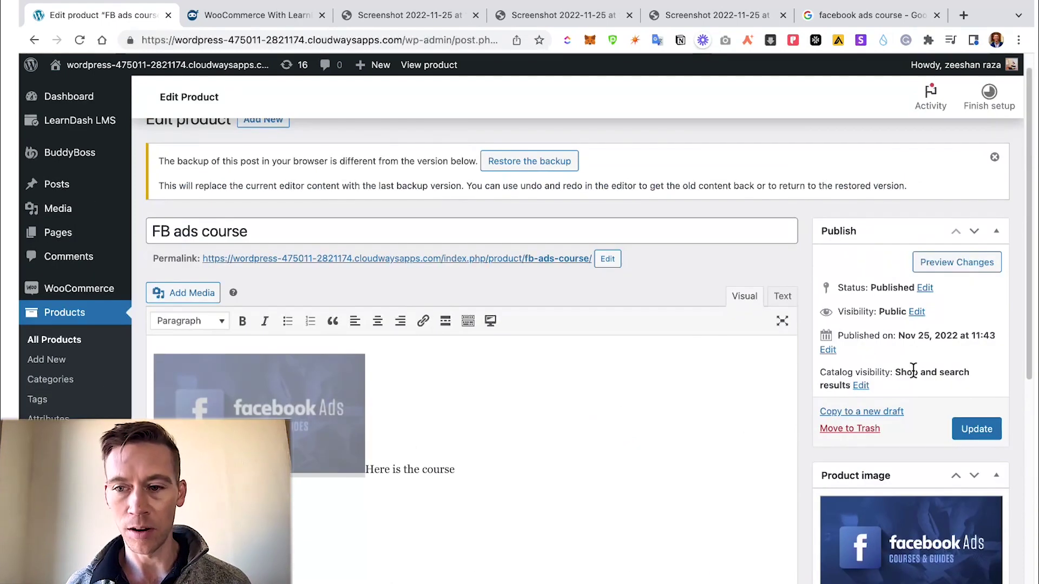
Step: Update the product, reopen FB ads course from the list, and bring up its permalink options
click(973, 427)
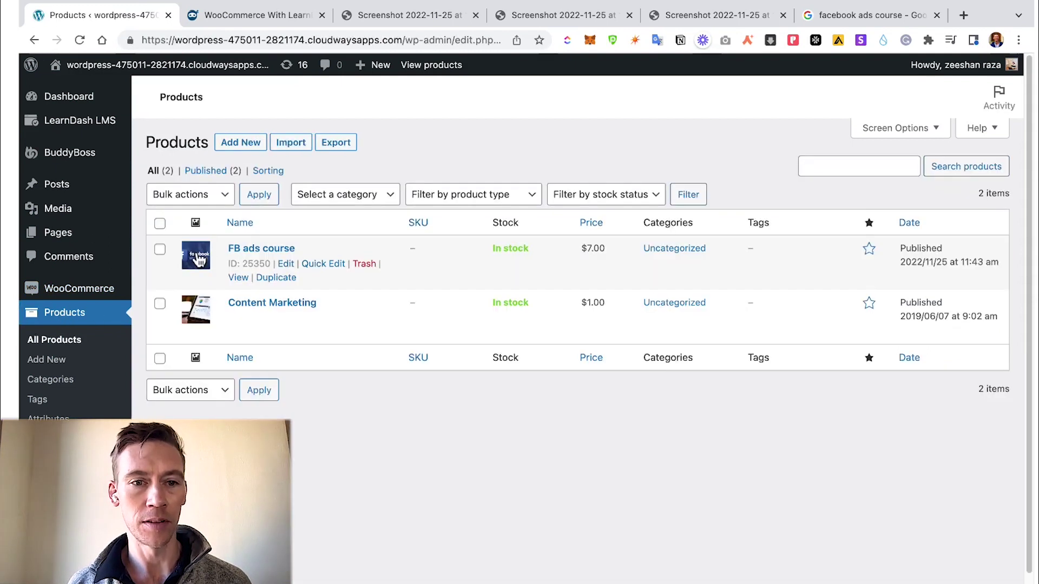
click(256, 252)
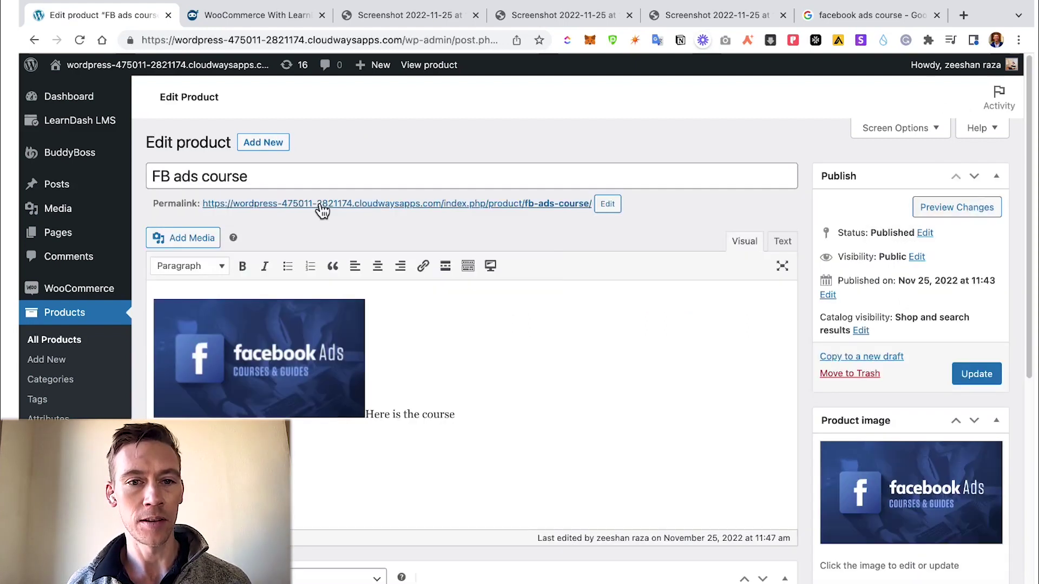
right_click(320, 209)
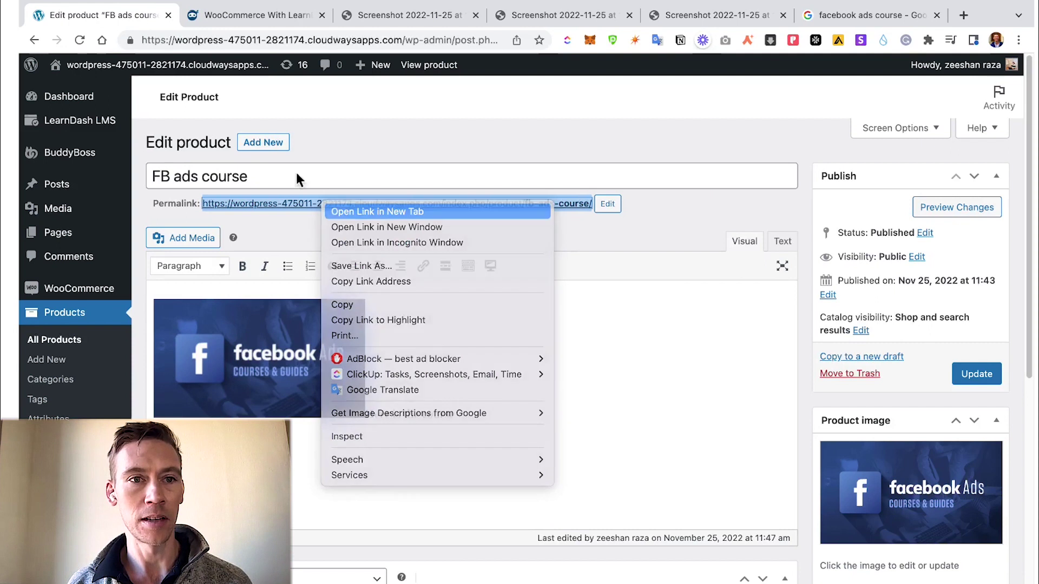
Step: Open the FB ads course product page in a new tab and look over it
click(324, 212)
key(ctrl+Tab)
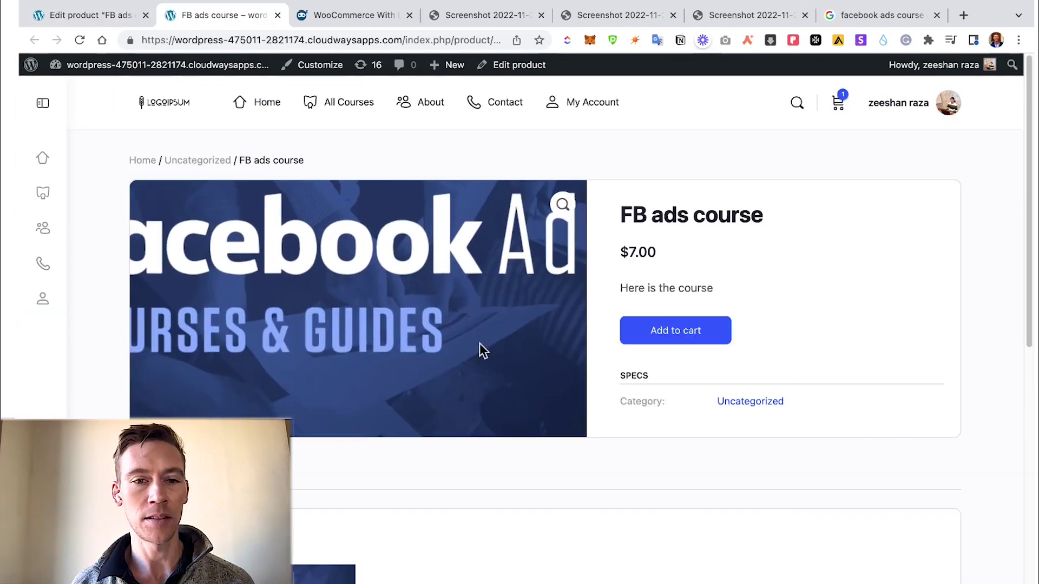
scroll(543, 524, down, 3)
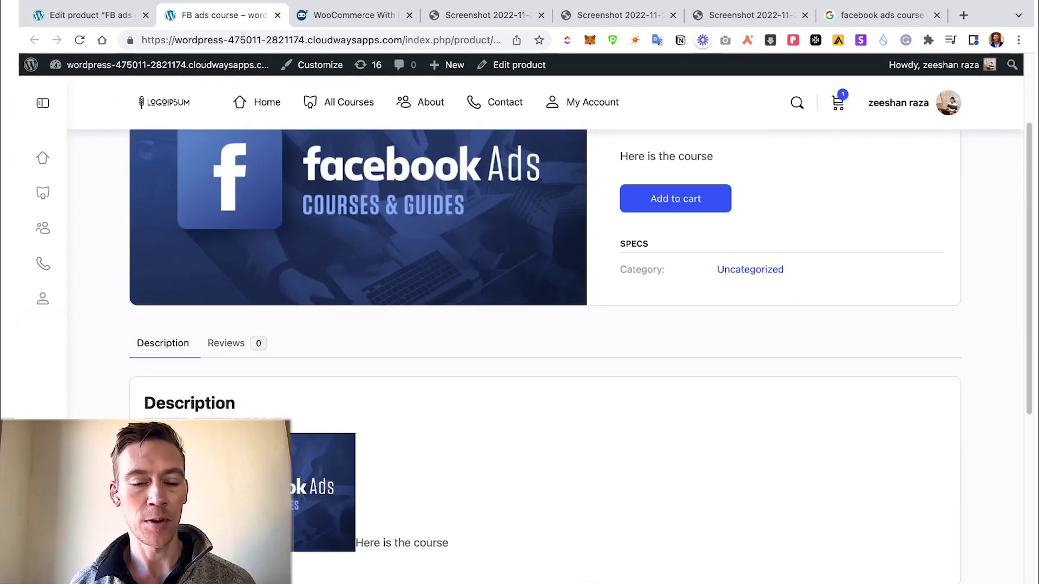
scroll(469, 495, down, 4)
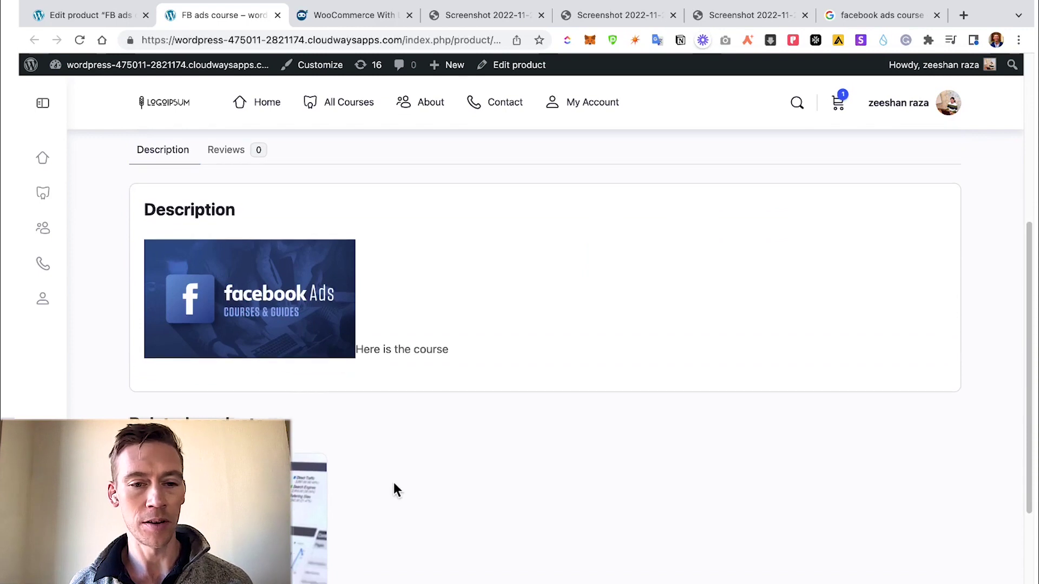
scroll(304, 492, down, 3)
scroll(408, 429, up, 10)
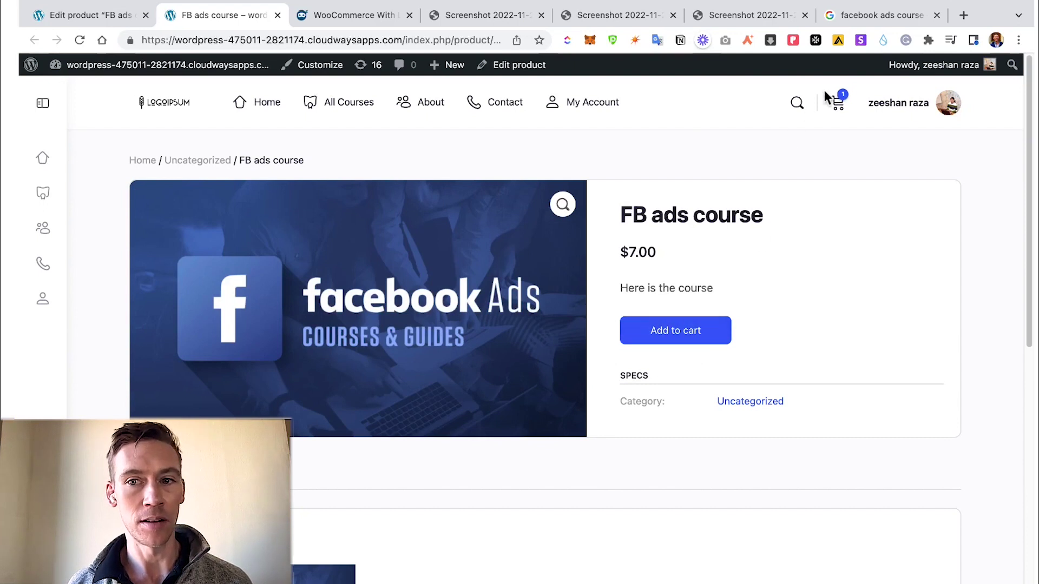
Step: Check out the $7.00 FB ads course from the cart, then switch to the WooCommerce With LearnDash page
click(838, 103)
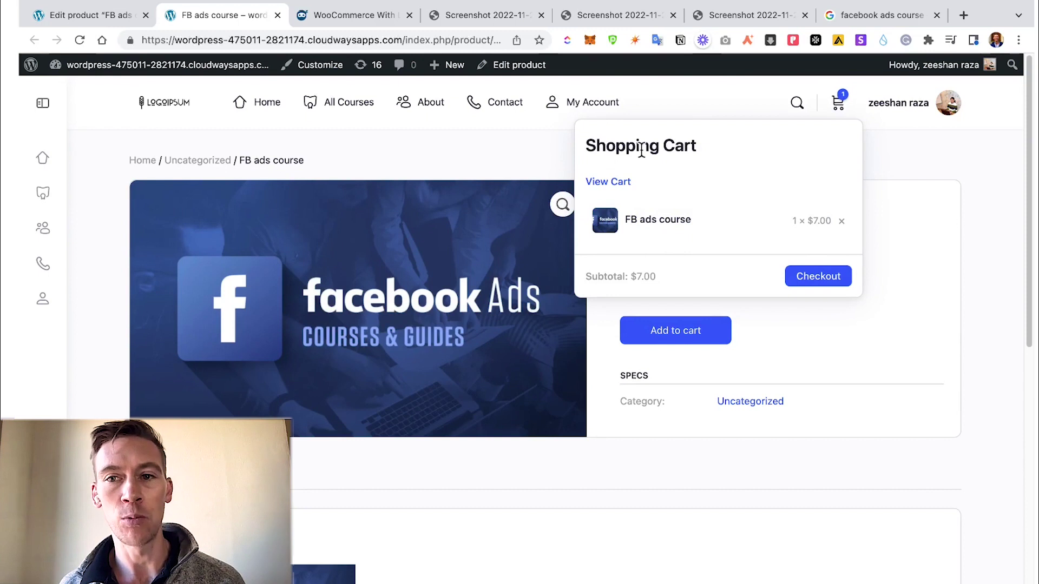
click(805, 276)
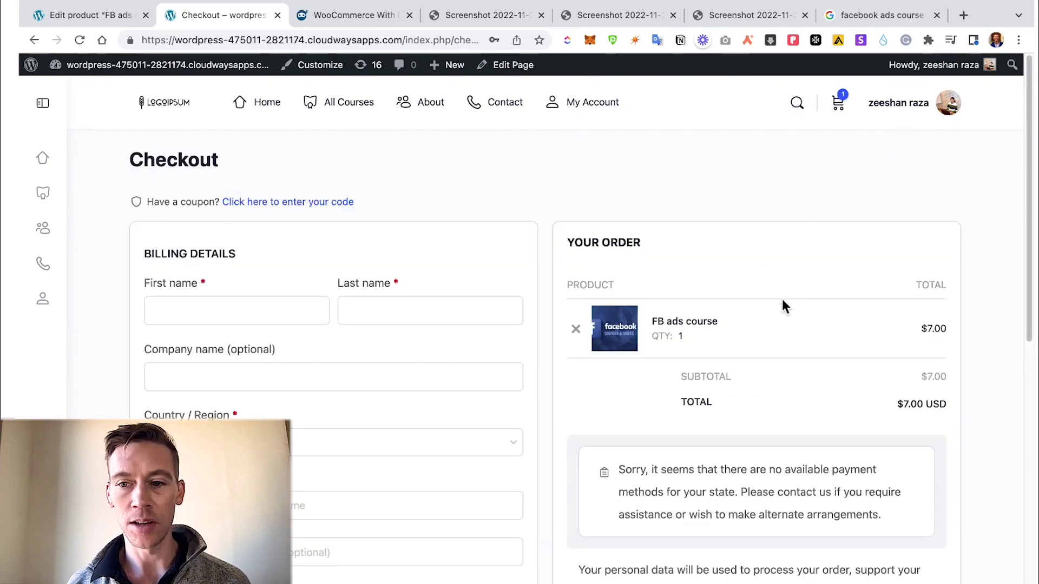
scroll(676, 390, down, 4)
scroll(360, 304, up, 4)
scroll(211, 296, down, 4)
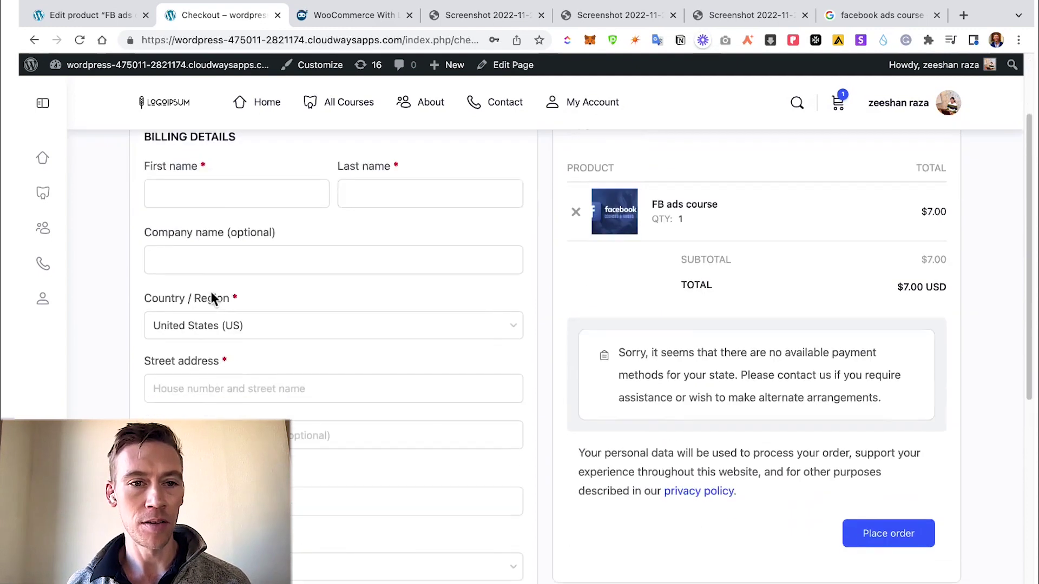
scroll(238, 303, down, 6)
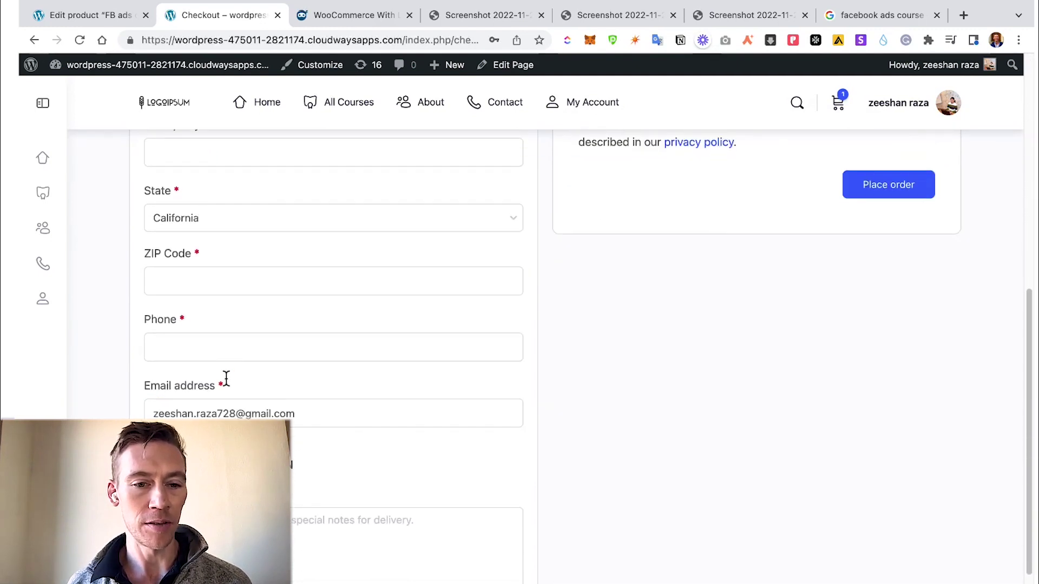
scroll(722, 262, up, 10)
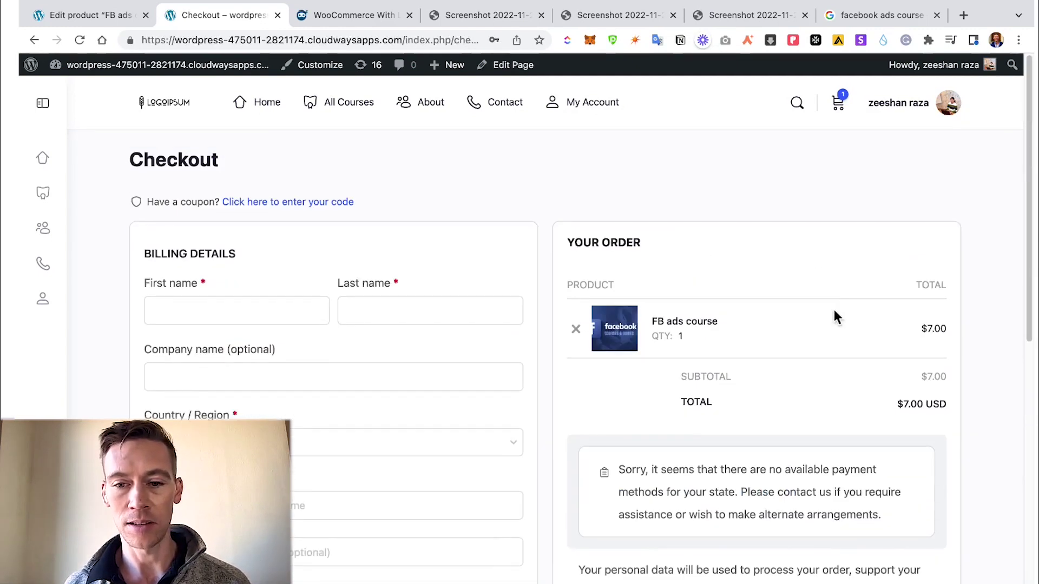
scroll(866, 379, down, 2)
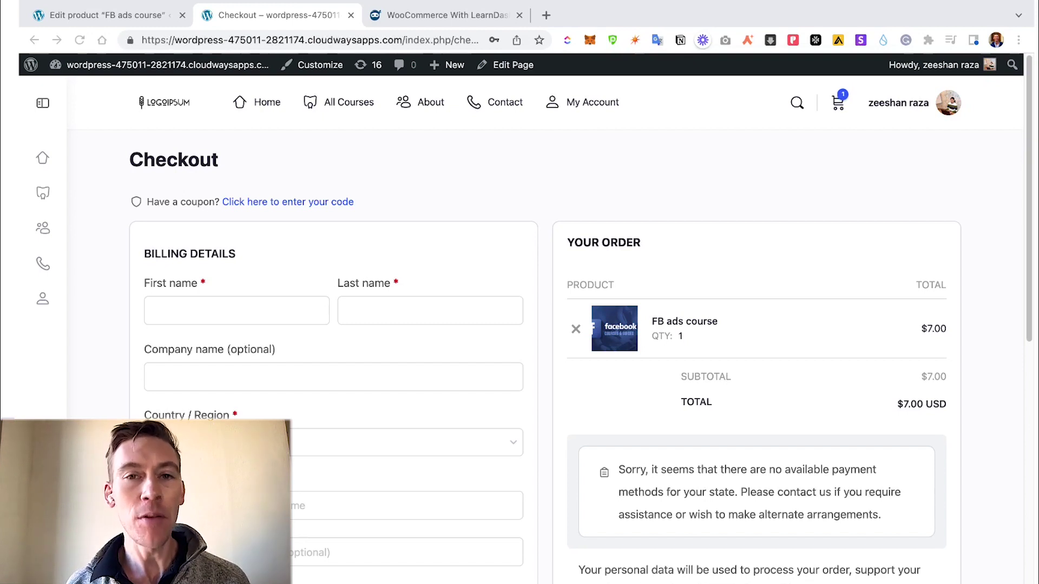
click(420, 14)
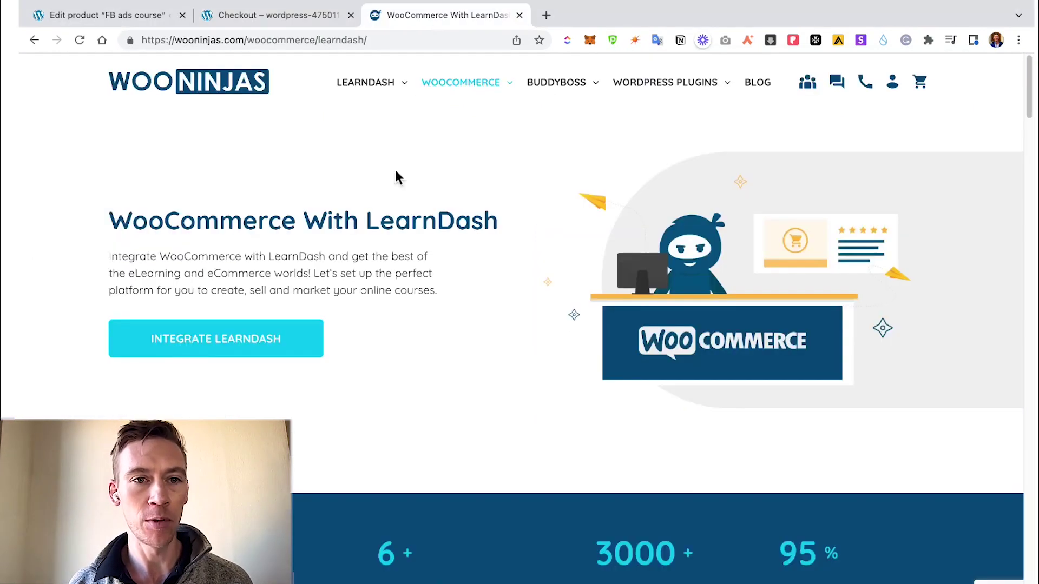
Step: Scroll through the WooCommerce With LearnDash page's sections and return to the top
scroll(384, 232, down, 3)
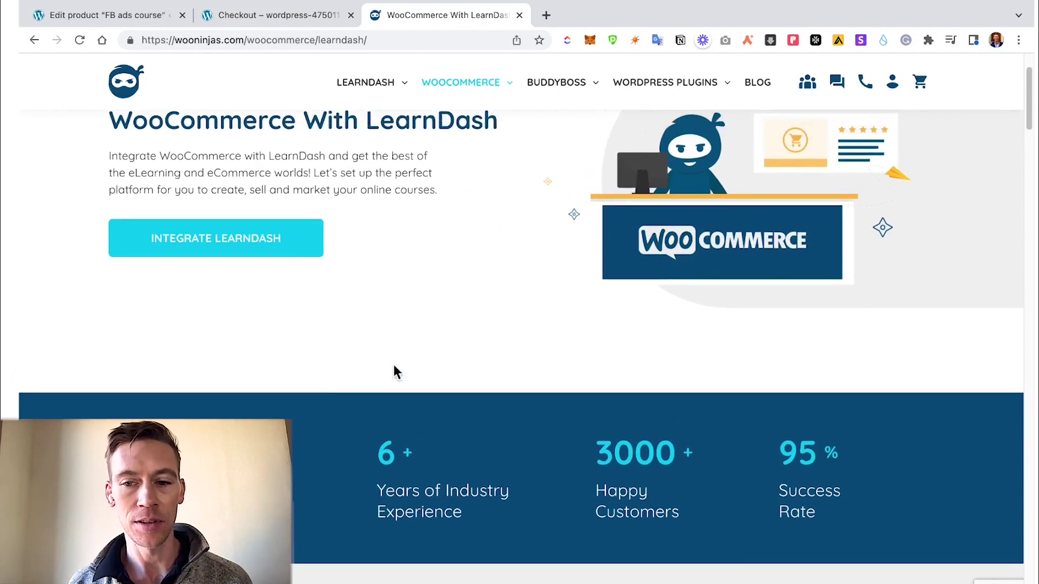
scroll(394, 366, down, 10)
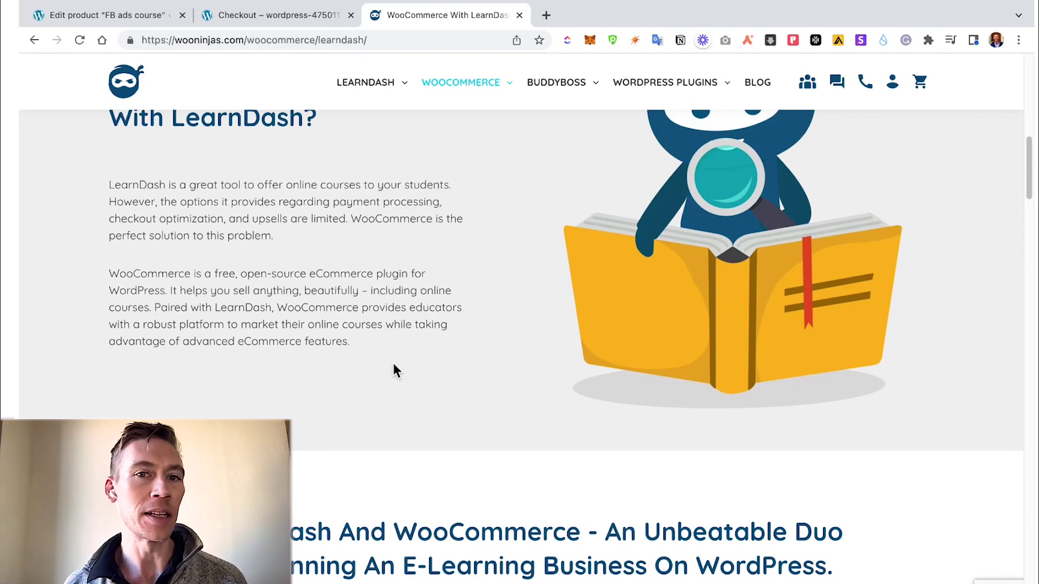
scroll(394, 367, up, 5)
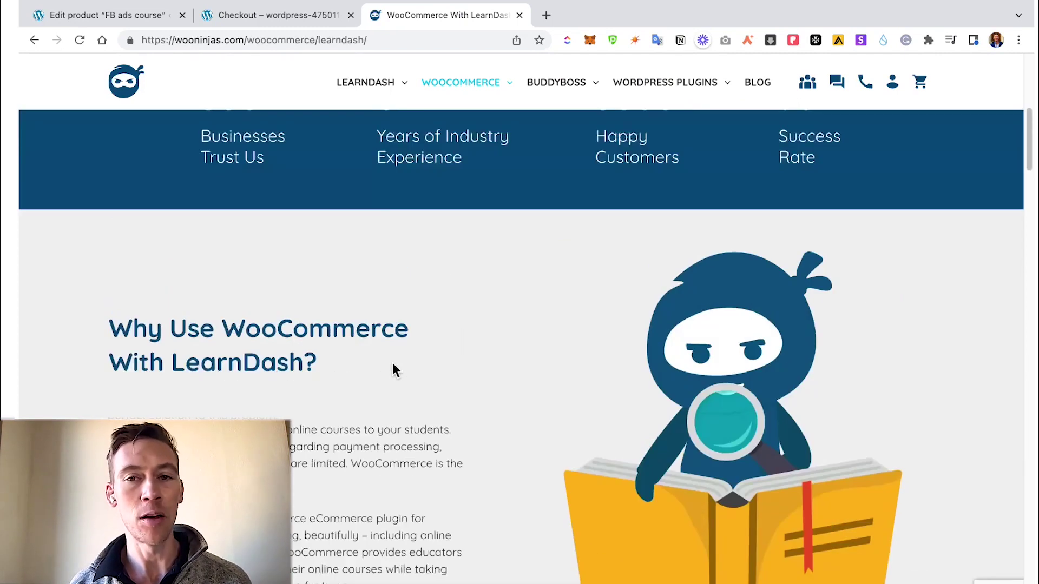
scroll(392, 363, up, 1)
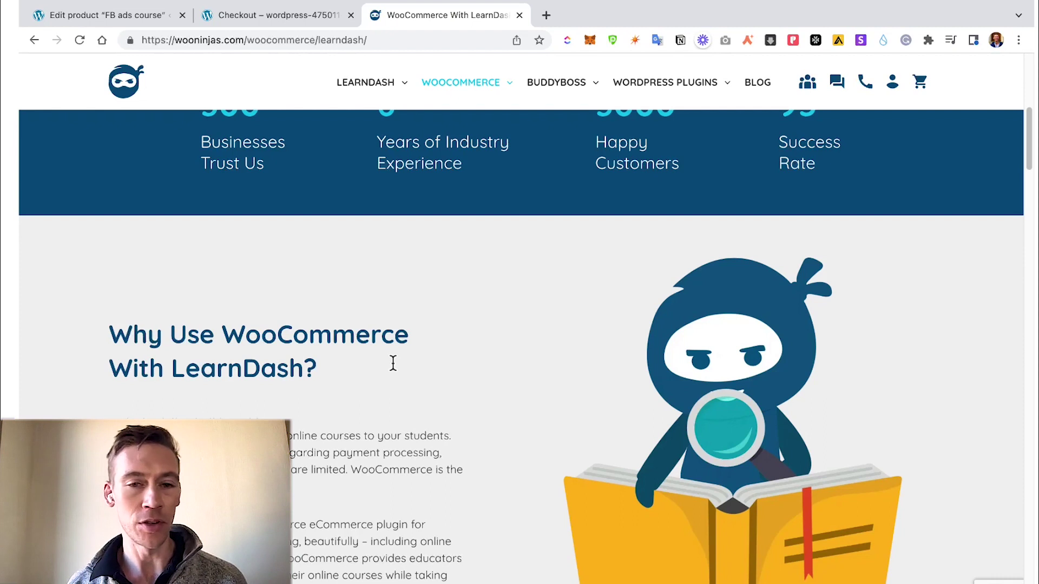
scroll(394, 364, down, 20)
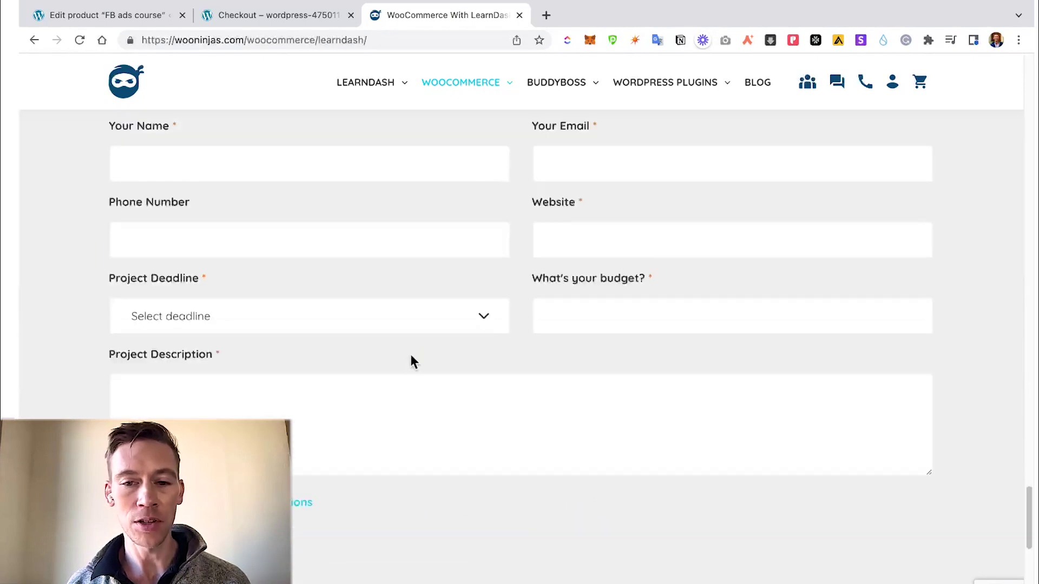
scroll(444, 403, up, 10)
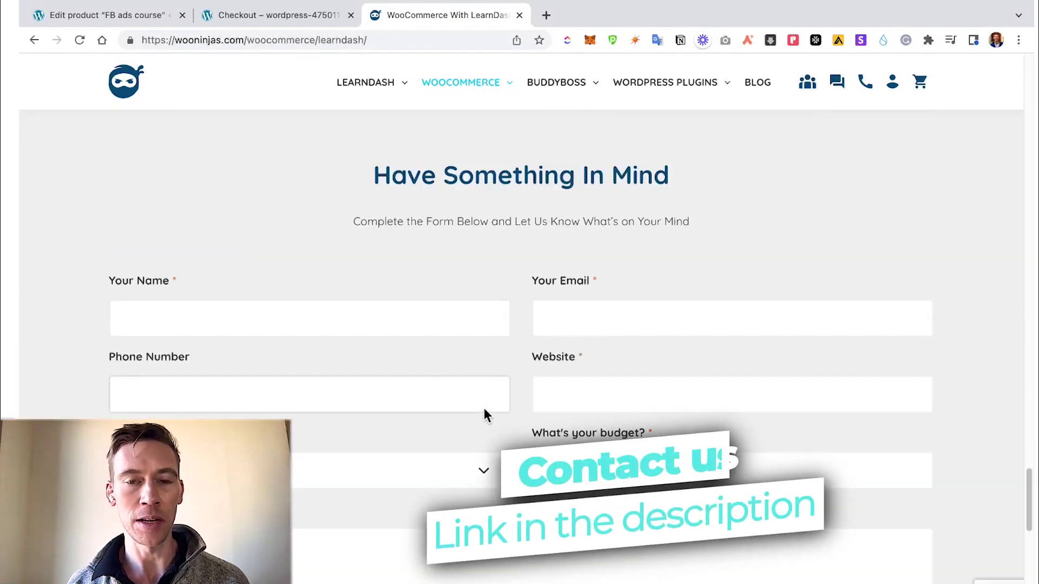
scroll(484, 408, up, 1)
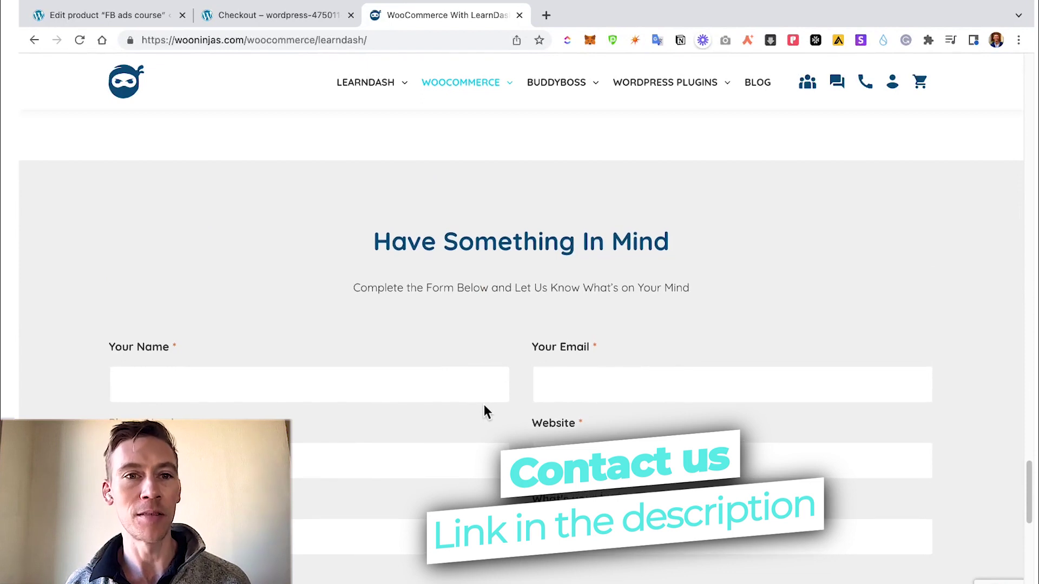
scroll(425, 319, up, 10)
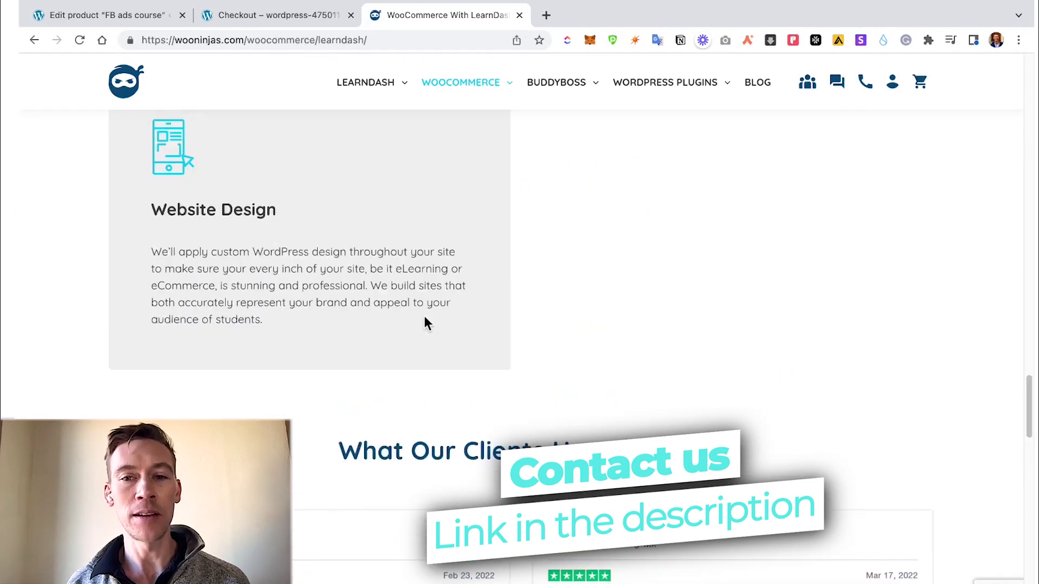
scroll(425, 320, up, 15)
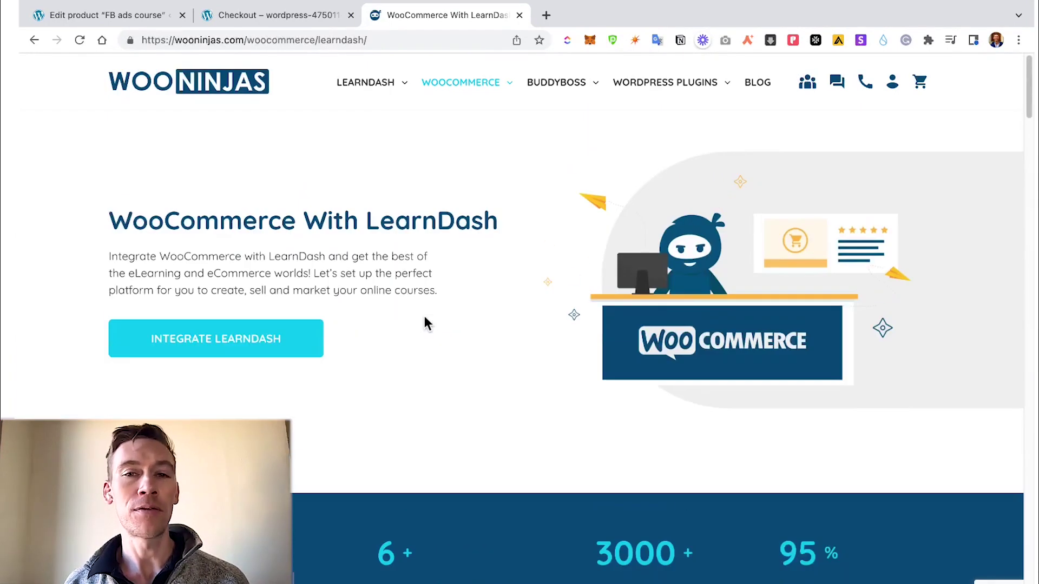